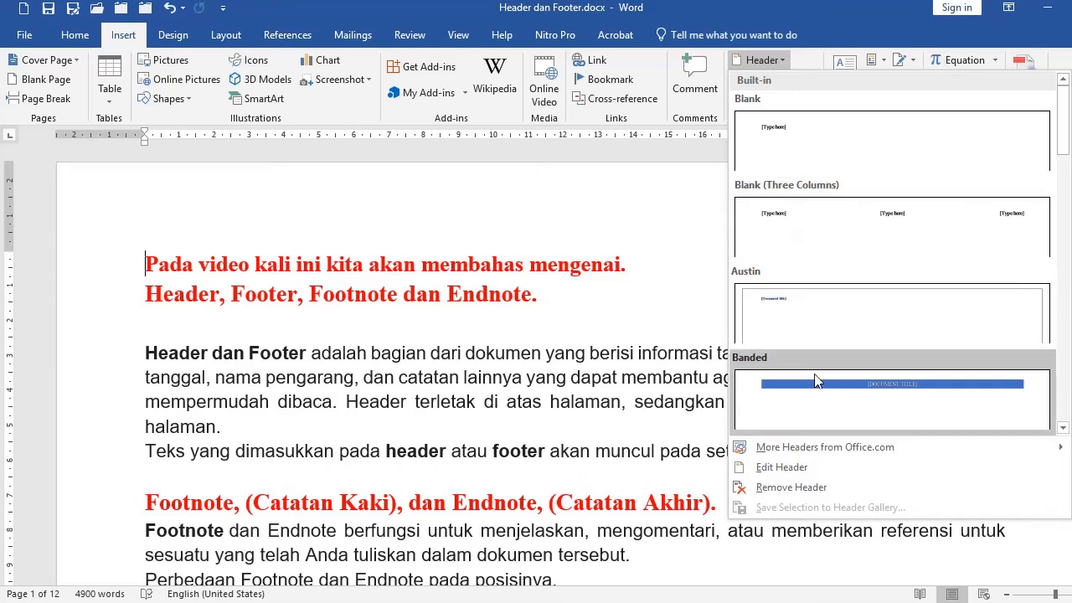
# Insert the built-in header with an orange band containing a document title and a date, and return to the body text
pyautogui.scroll(-2, 821, 412)
pyautogui.scroll(2, 825, 352)
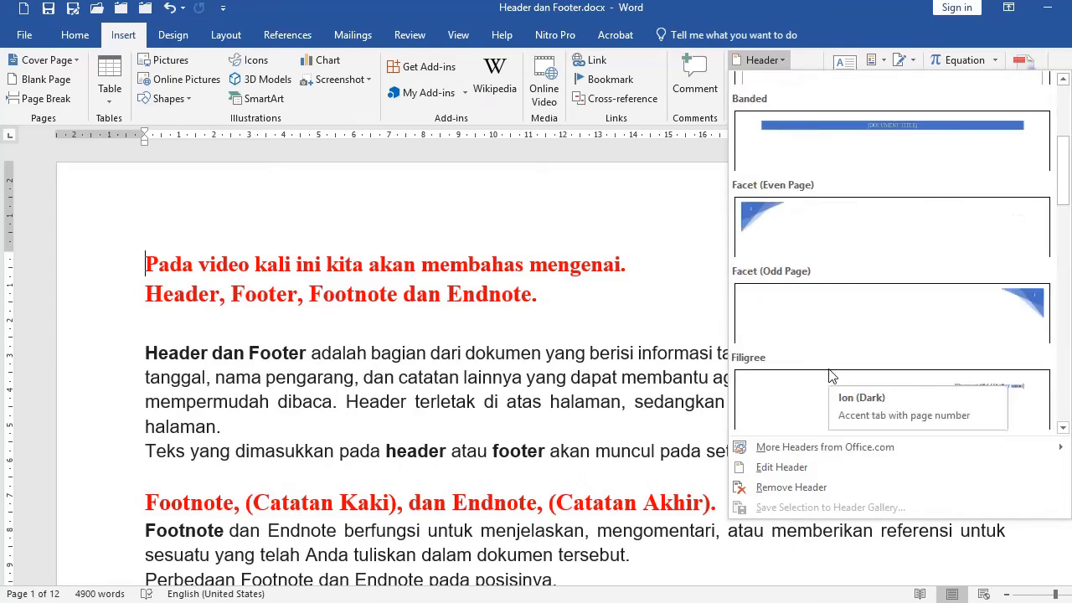
pyautogui.scroll(-5, 838, 276)
pyautogui.click(851, 231)
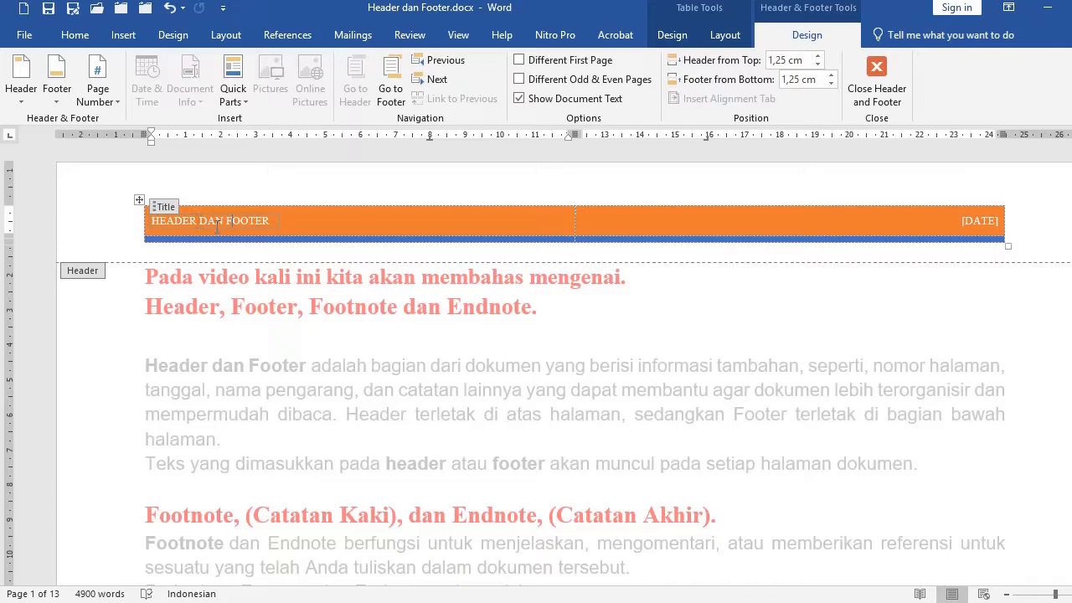
pyautogui.click(977, 223)
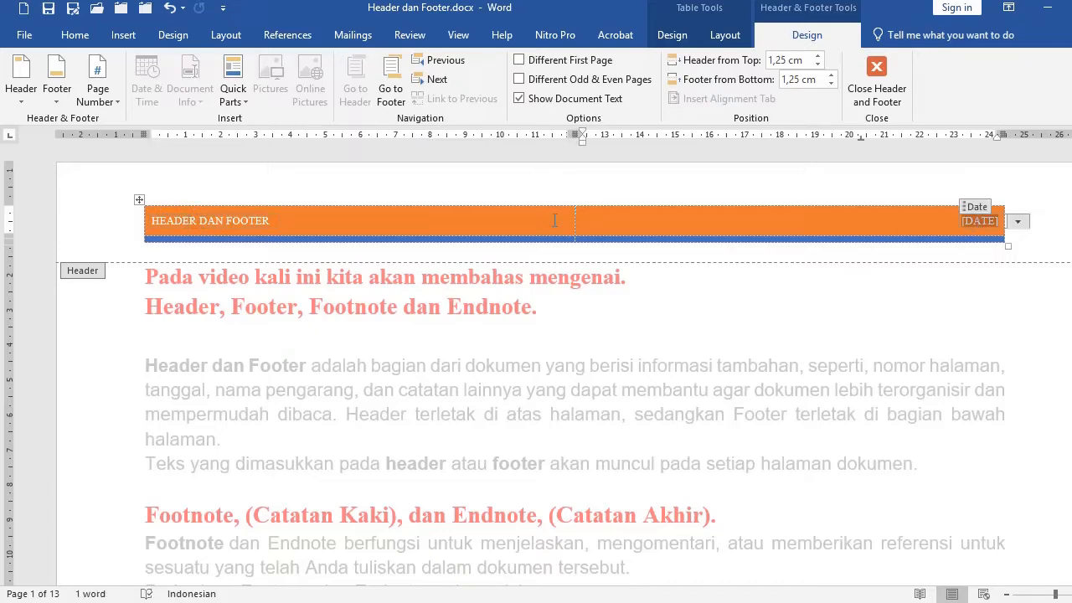
pyautogui.press('Escape')
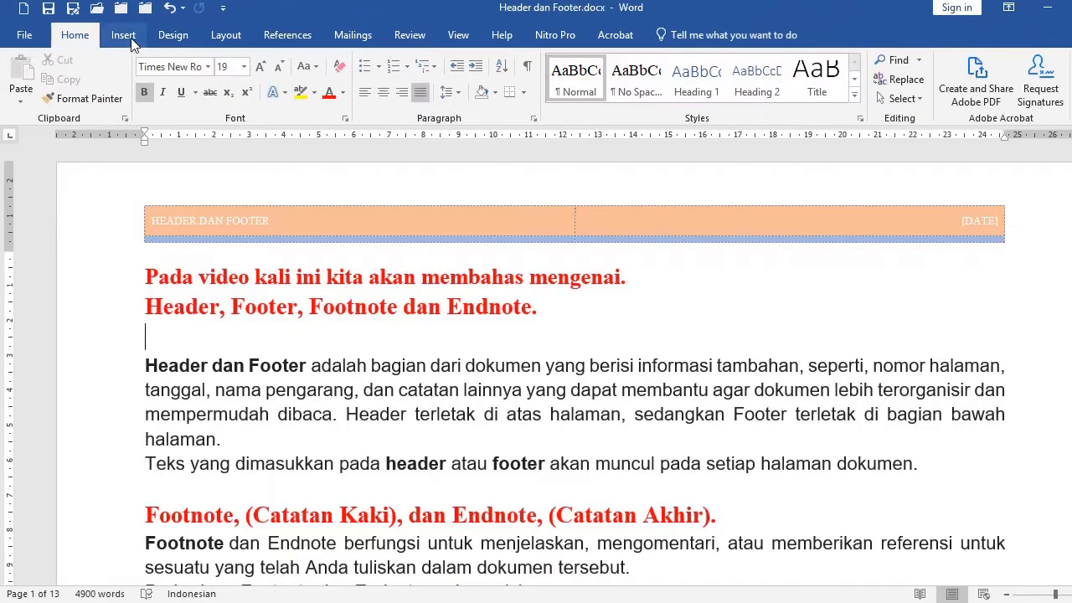
# Insert the built-in Integral footer with the author name and page number
pyautogui.click(123, 34)
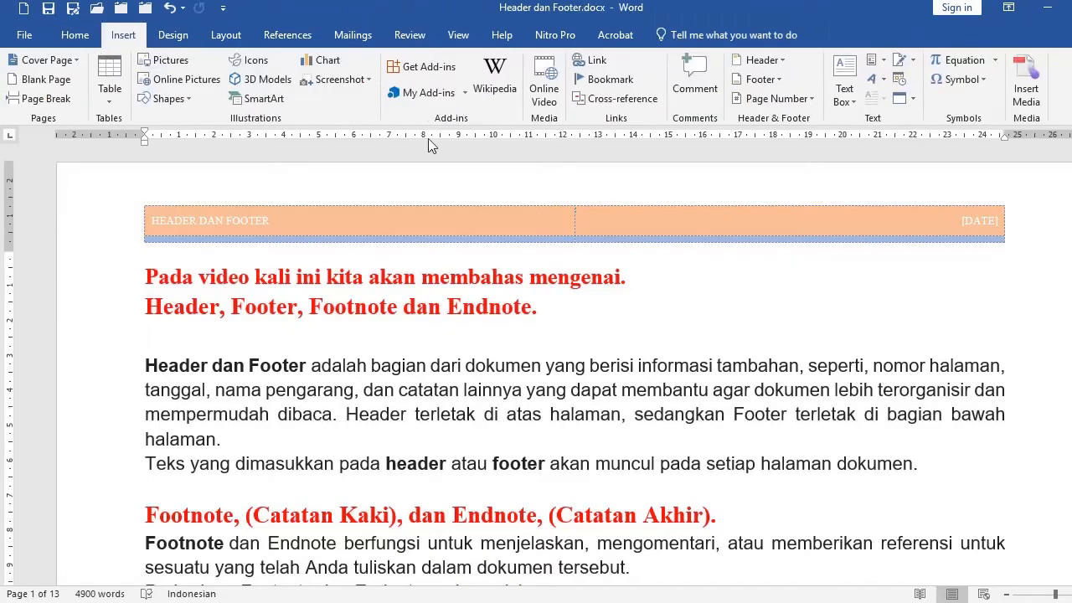
pyautogui.click(781, 79)
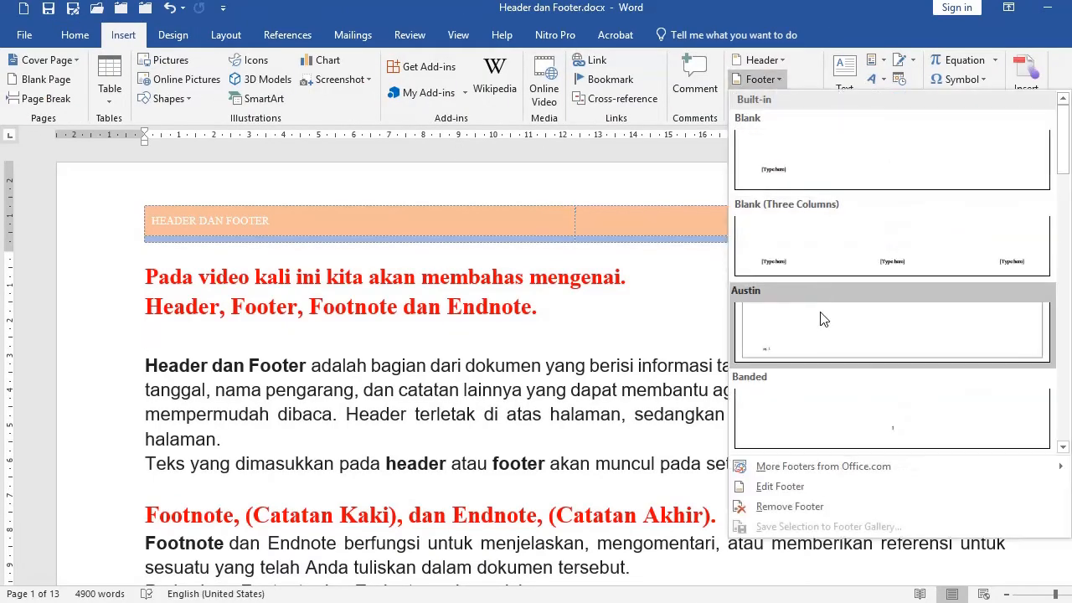
pyautogui.scroll(-3, 820, 307)
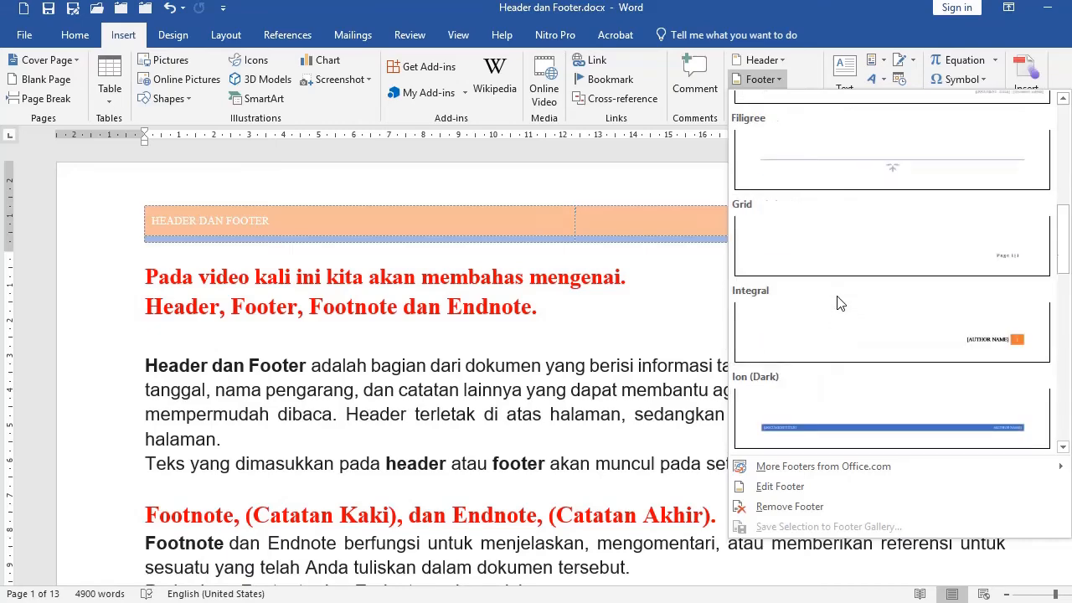
pyautogui.click(844, 329)
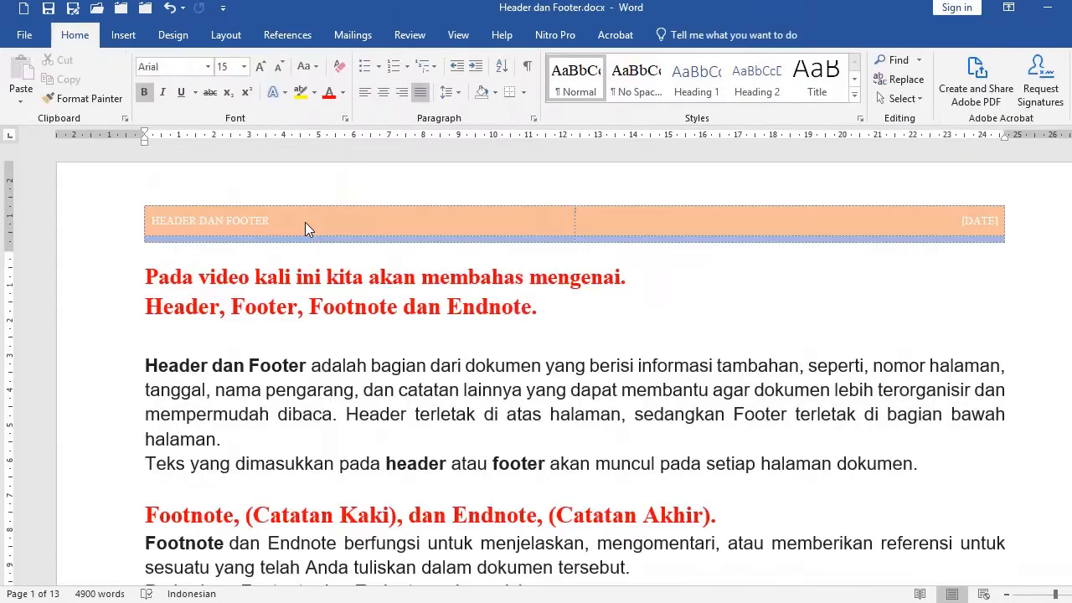
# Replace the header title with "DOKUMEN PELATIHAN MICROSOFT WORD PEMBUATAN CATATAN KAKH"
pyautogui.doubleClick(305, 222)
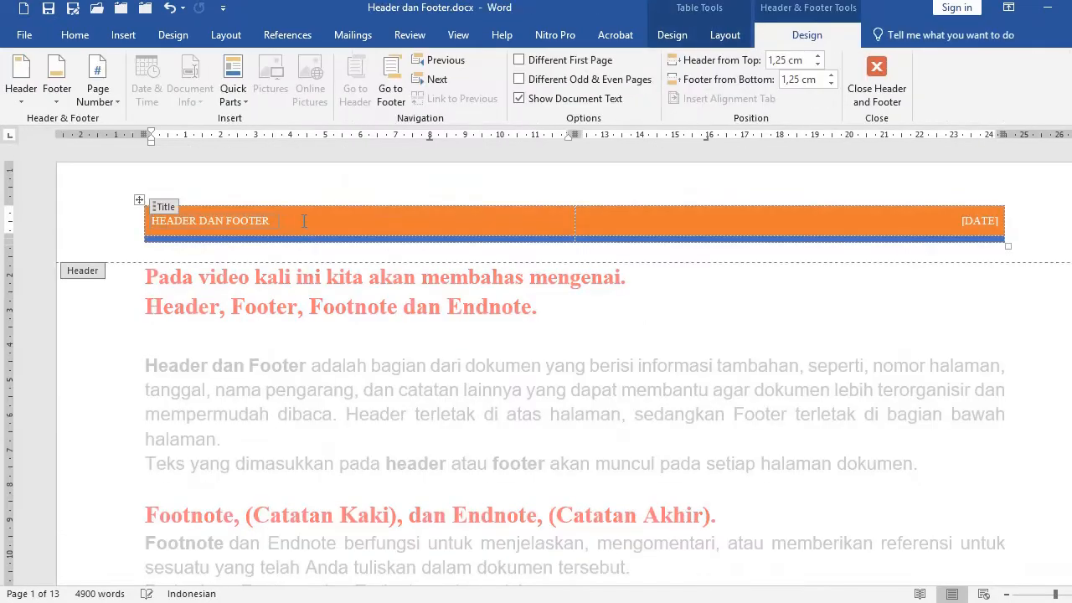
pyautogui.hotkey('ctrl', 'shift', 'Right')
pyautogui.hotkey('ctrl', 'shift', 'Right')
pyautogui.hotkey('ctrl', 'shift', 'Right')
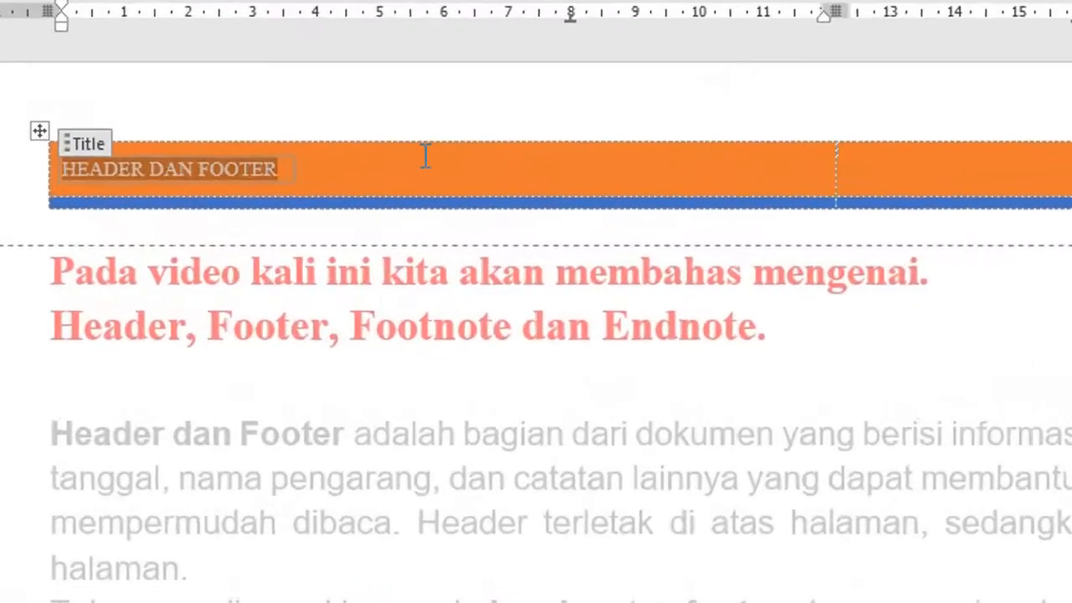
pyautogui.write('DOKUME')
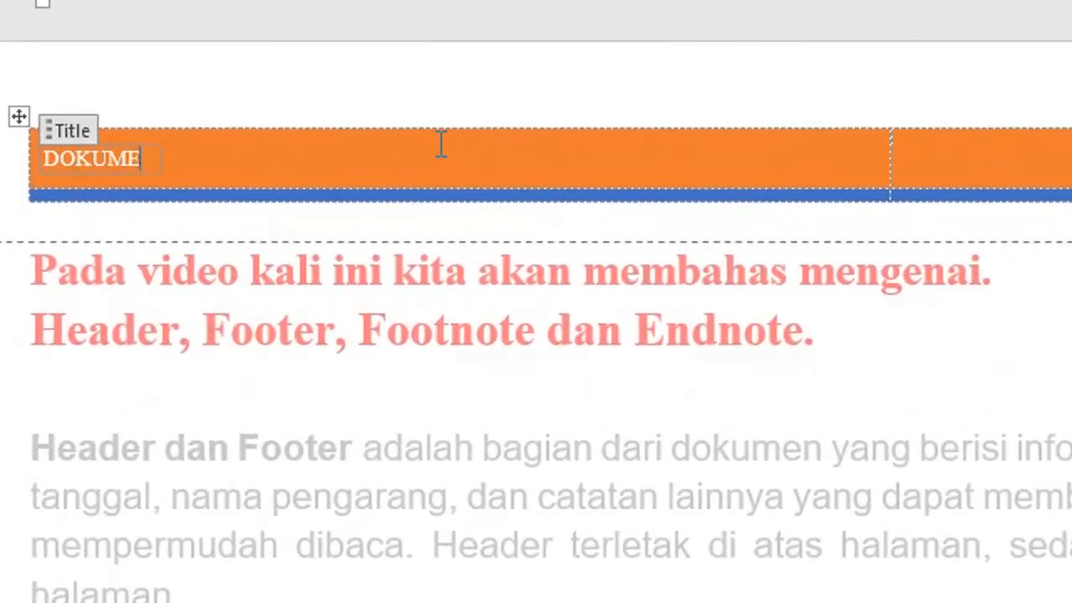
pyautogui.write('N PELATIHAN')
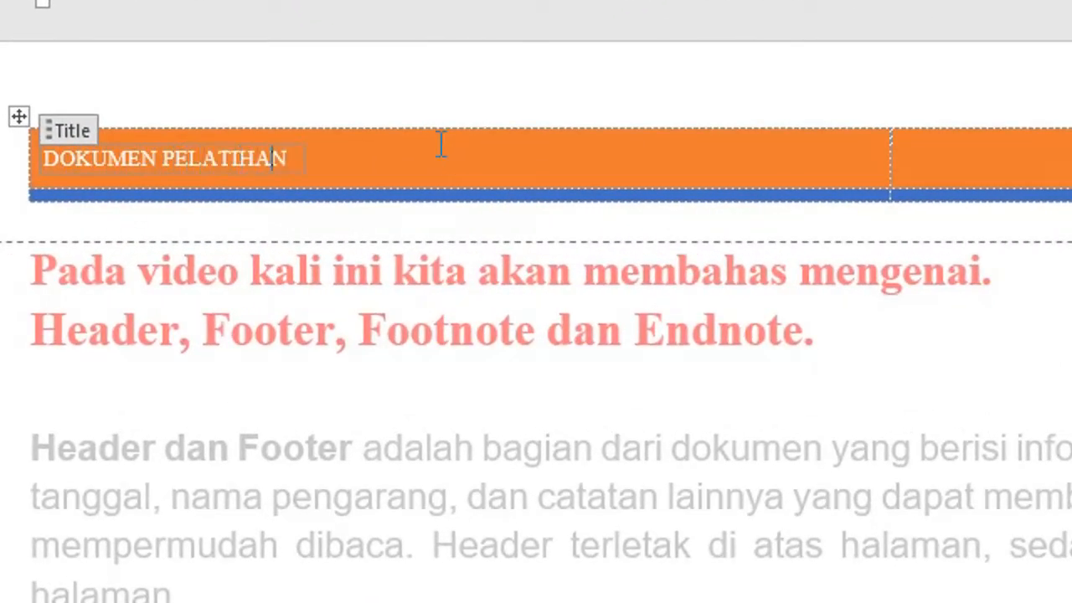
pyautogui.write(' MICROSOFT WORD')
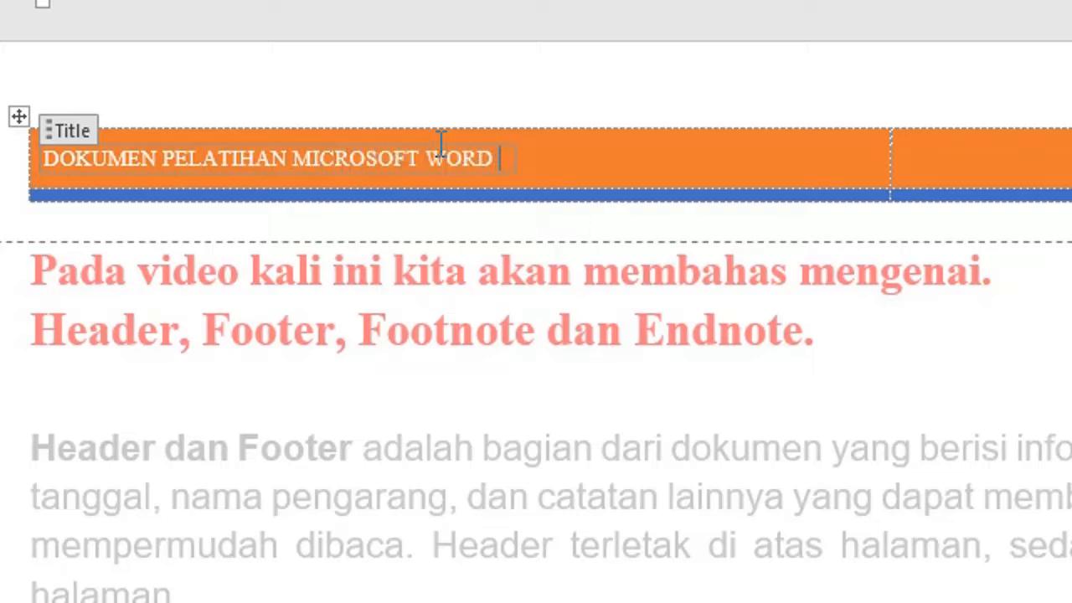
pyautogui.write(' PEMBUATAN')
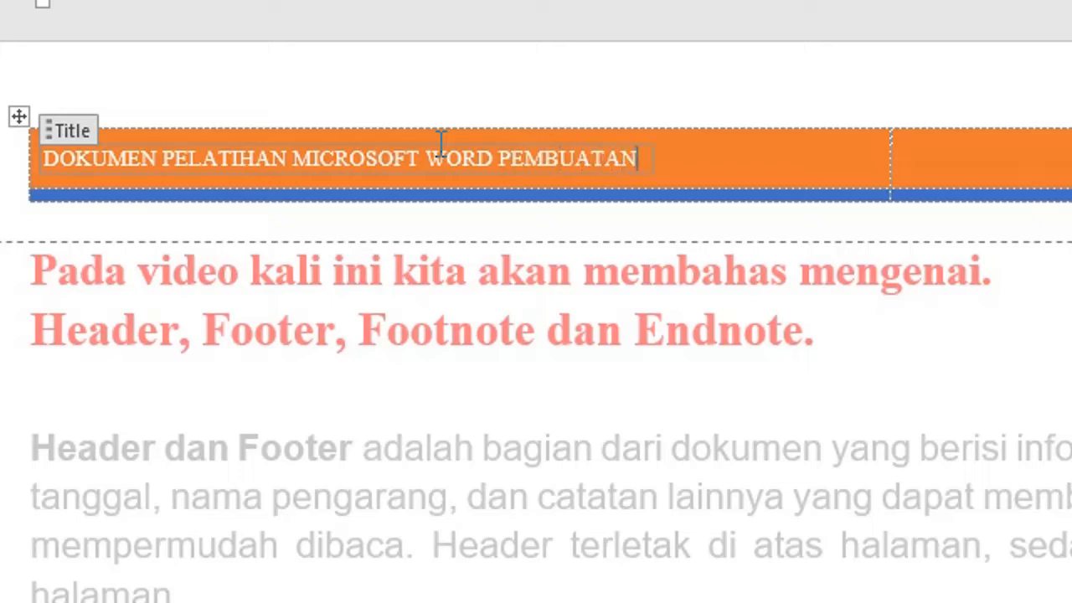
pyautogui.write(' CATATAN KAKH')
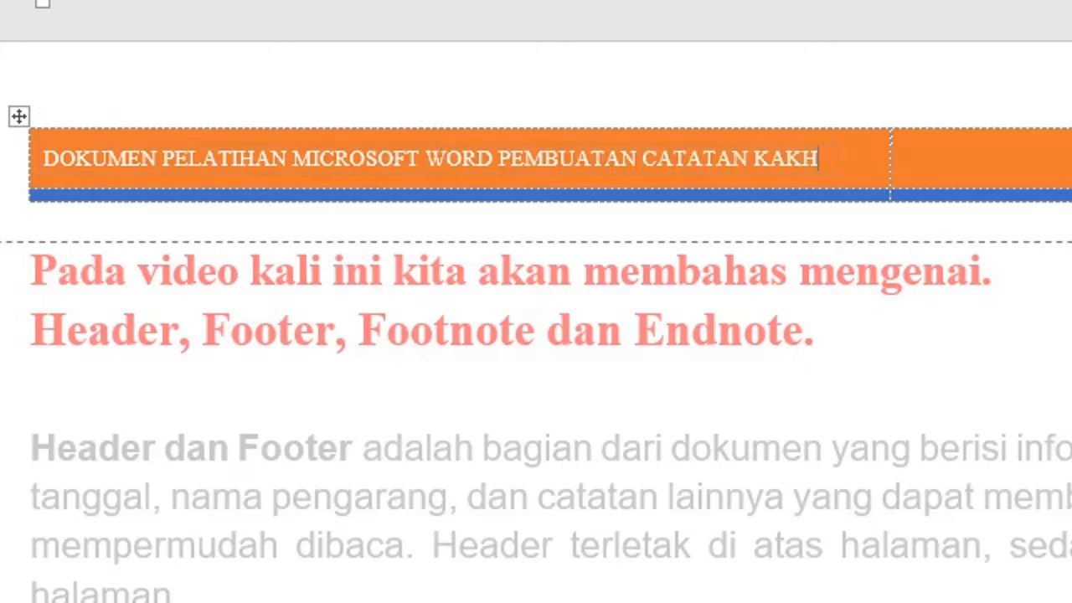
# Replace the footer's author text with "PT. MAJU MUNDUR PERKASA" followed by the company's street address
pyautogui.scroll(5, 536, 301)
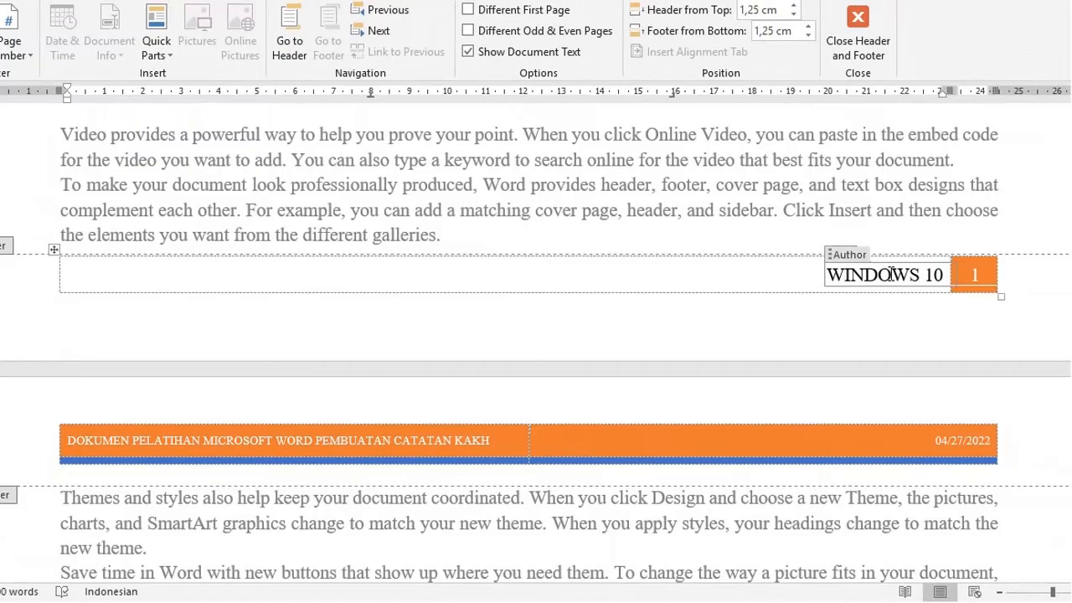
pyautogui.press('Left')
pyautogui.press('Left')
pyautogui.write('PT.')
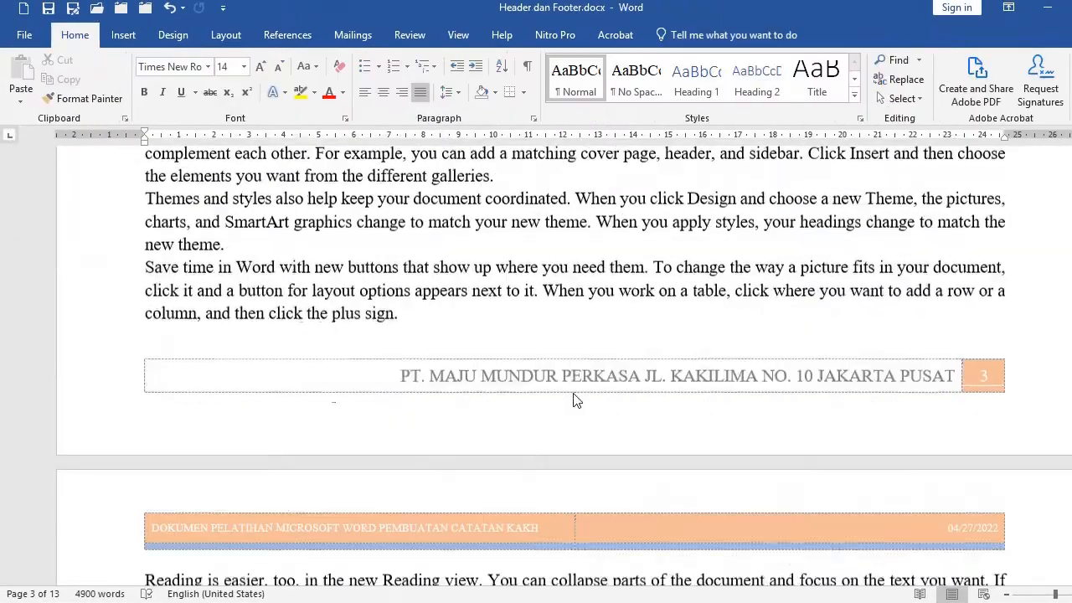
# Review the header and footer throughout the document with several pages shown at once
pyautogui.scroll(-20, 575, 400)
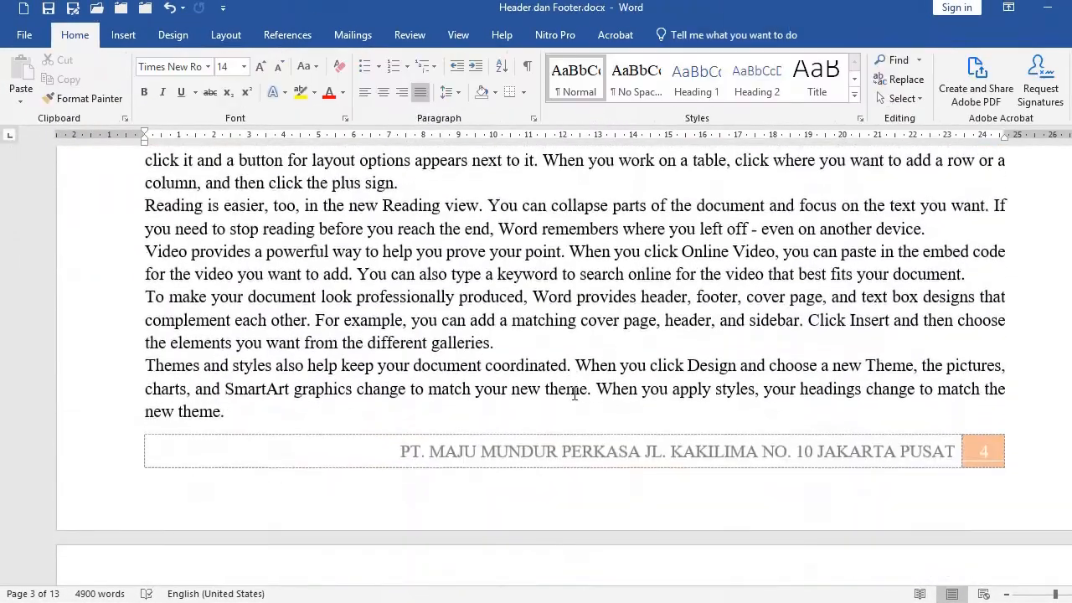
pyautogui.scroll(-5, 574, 400)
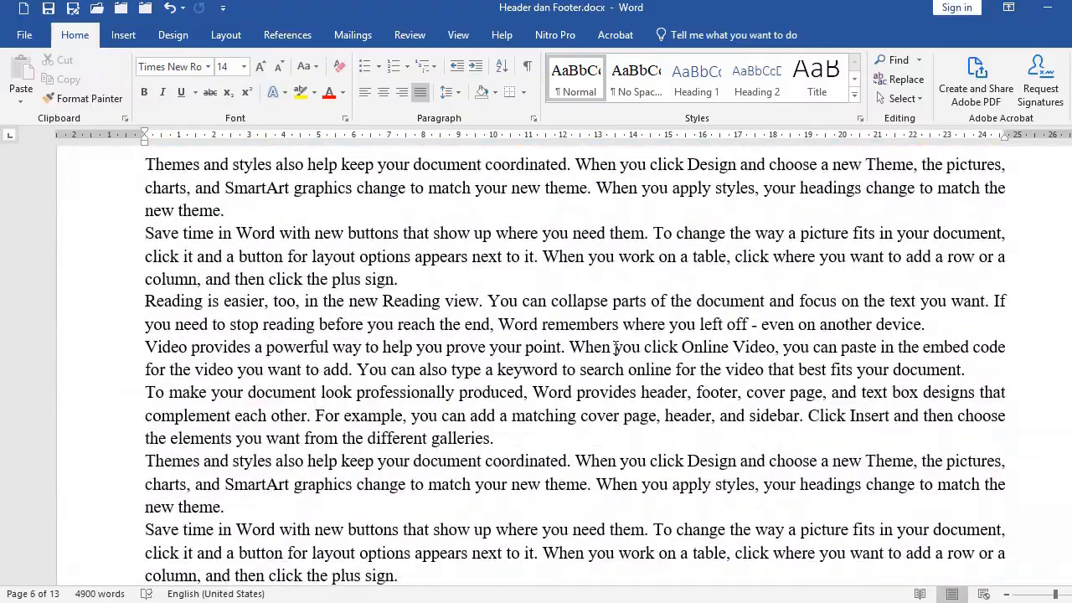
pyautogui.keyDown('ctrl'); pyautogui.scroll(-5, 617, 346); pyautogui.keyUp('ctrl')
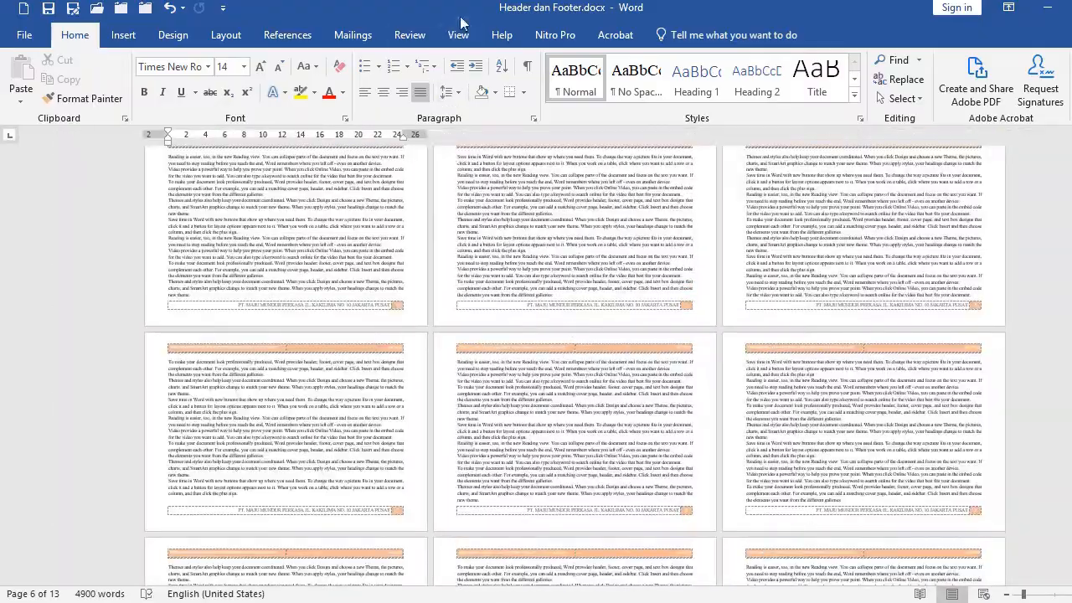
pyautogui.click(458, 34)
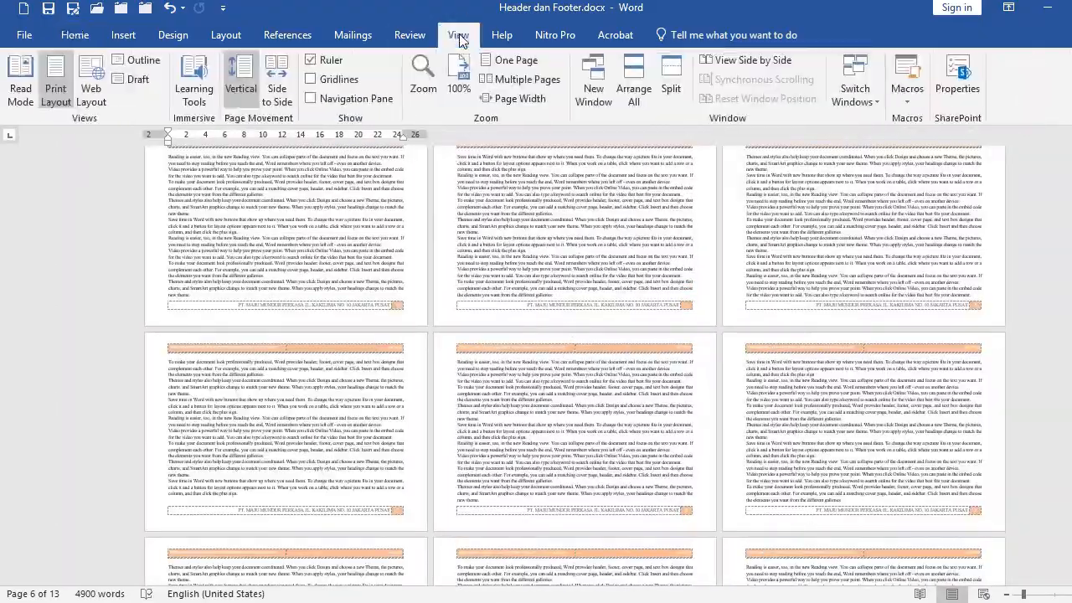
pyautogui.click(459, 80)
pyautogui.keyDown('ctrl'); pyautogui.scroll(-4, 482, 242); pyautogui.keyUp('ctrl')
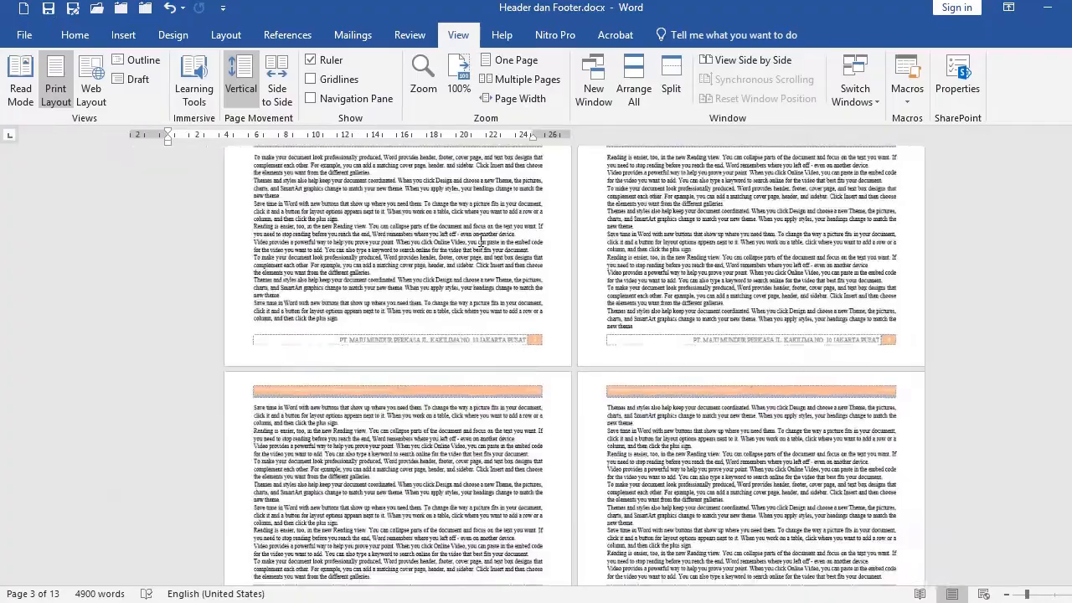
pyautogui.scroll(-1, 717, 318)
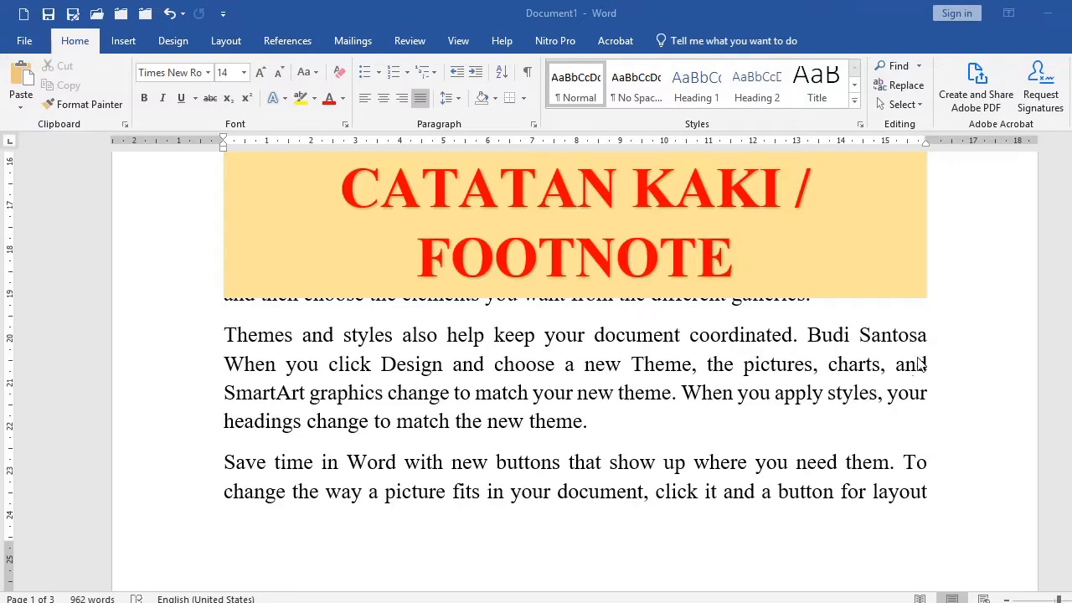
# Insert a footnote directly after the person's name in the "Themes and styles" paragraph of the Document1 file
pyautogui.click(930, 331)
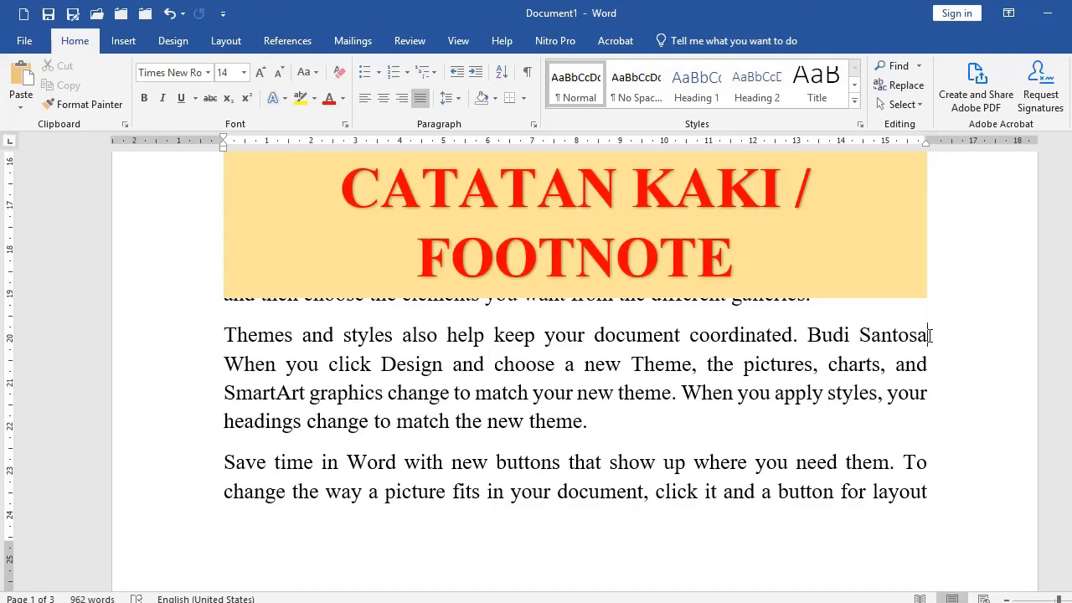
pyautogui.click(123, 40)
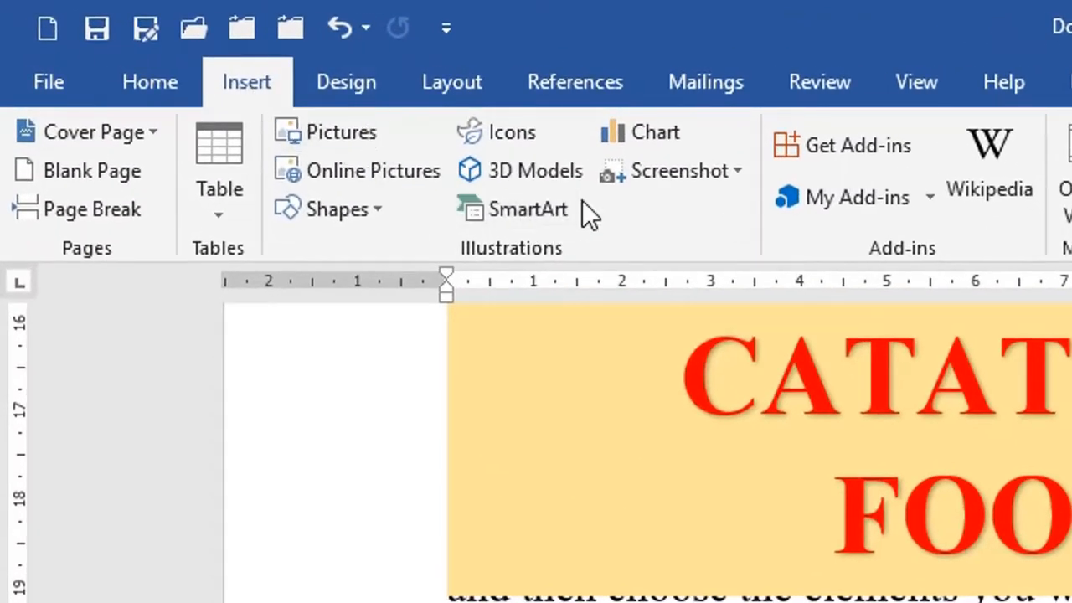
pyautogui.click(584, 82)
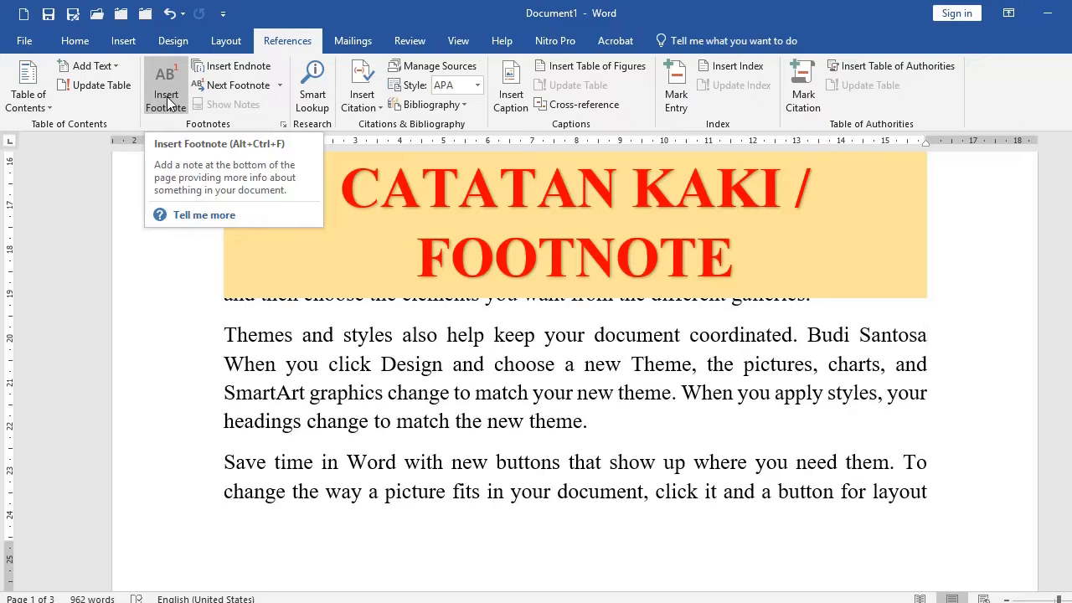
pyautogui.click(166, 100)
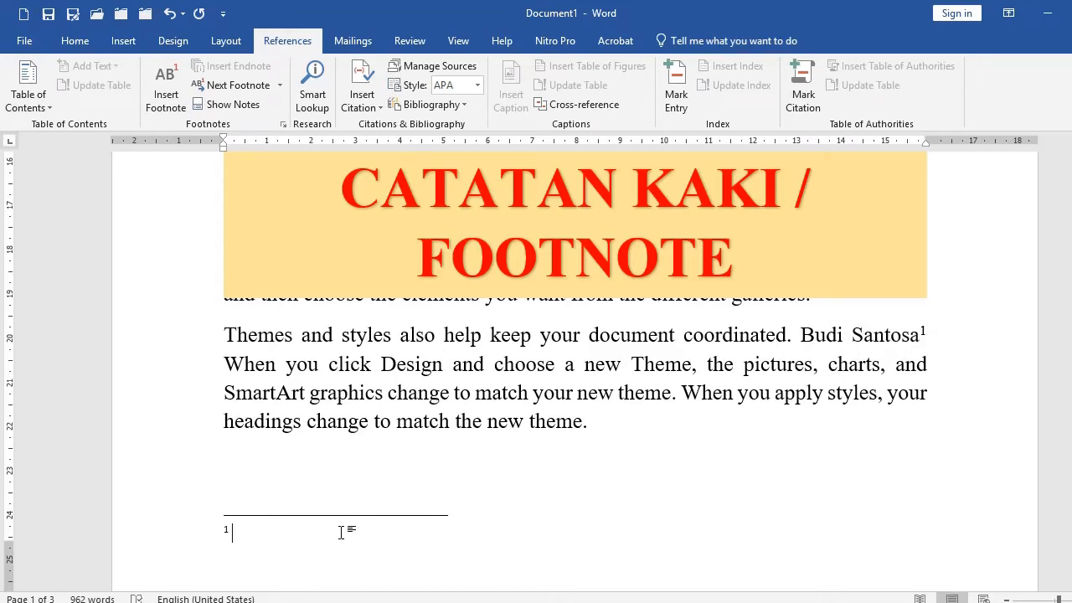
# Write the footnote as the person's name followed by "adalah anak yang baik dan tidak sombong, disamping kalem dia juga rajin menabung."
pyautogui.write('Budi santosa adalah anak ya')
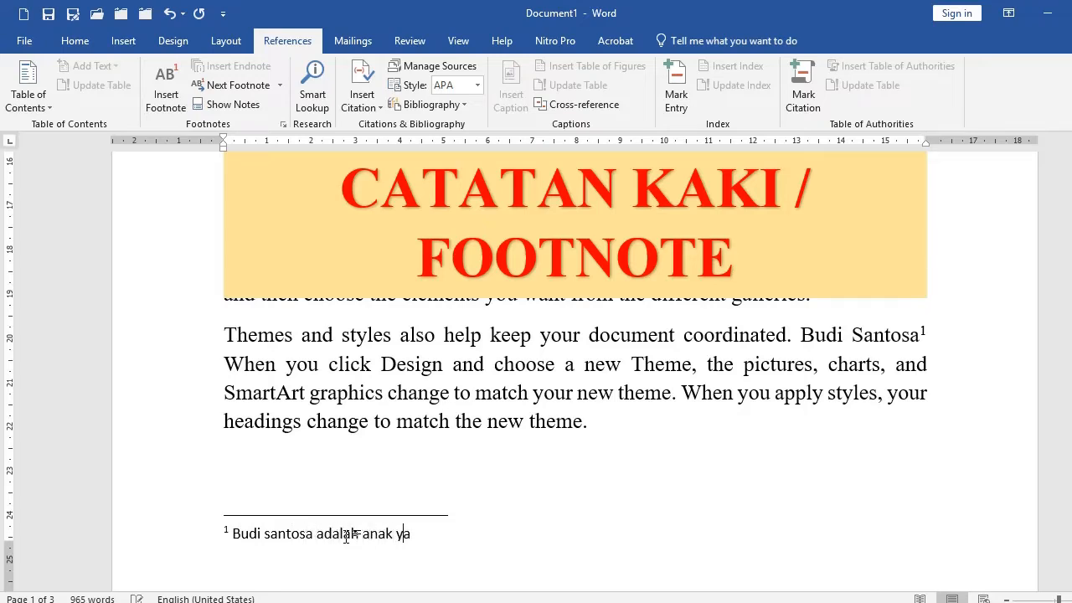
pyautogui.write('ng baik dan tida')
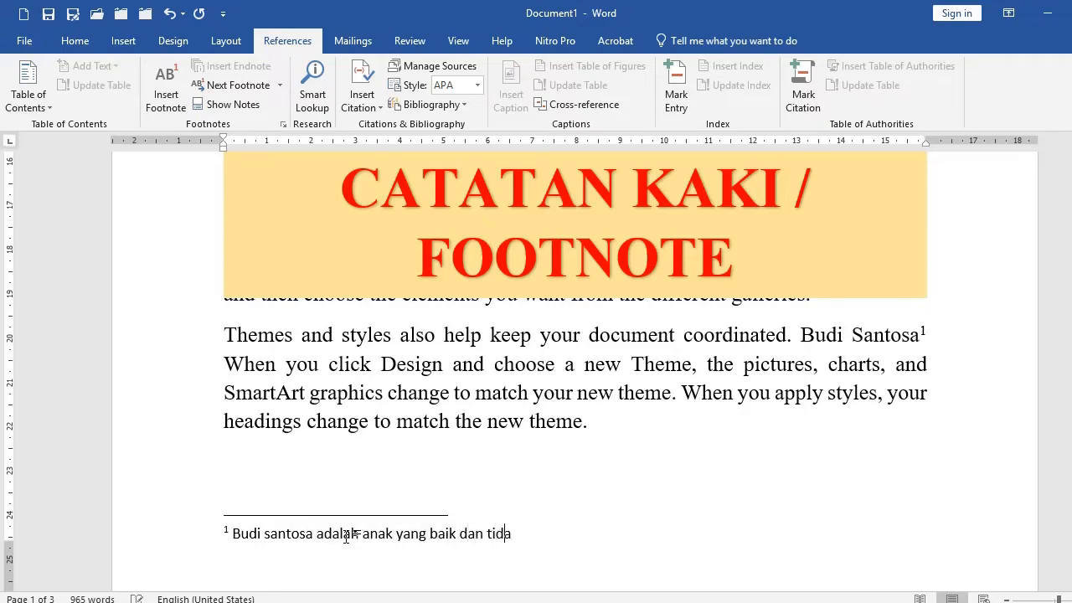
pyautogui.write('k sombong, disamping kalem')
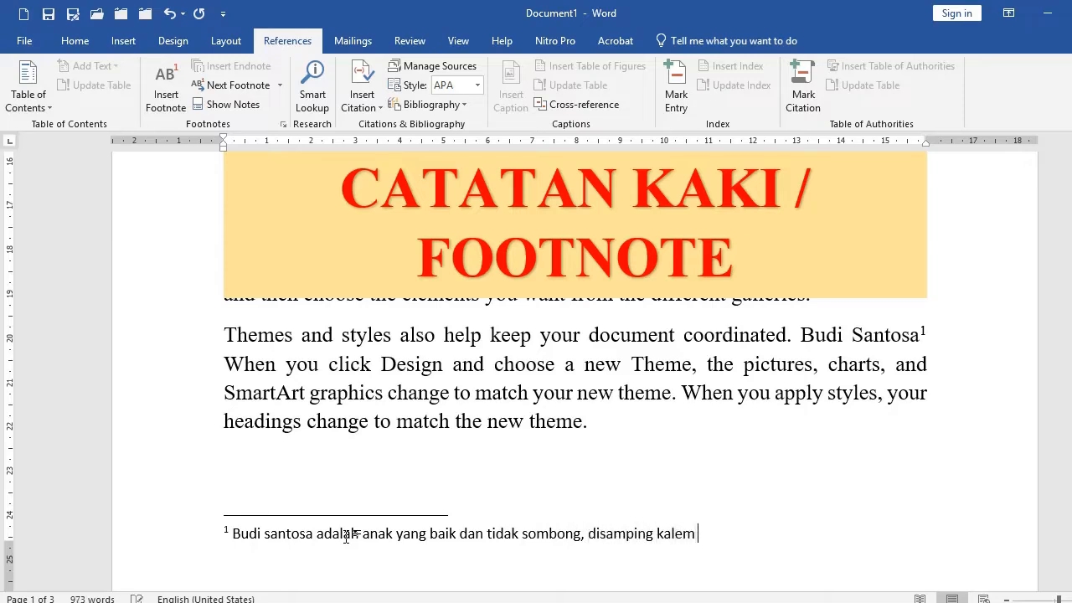
pyautogui.write(' dia juga rajin')
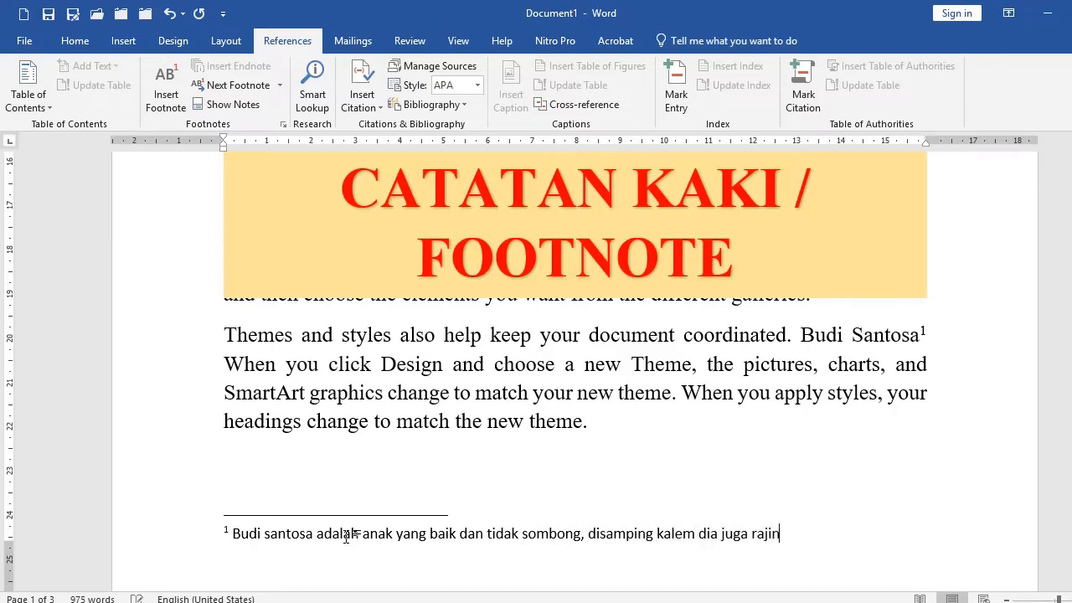
pyautogui.write(' menabung.')
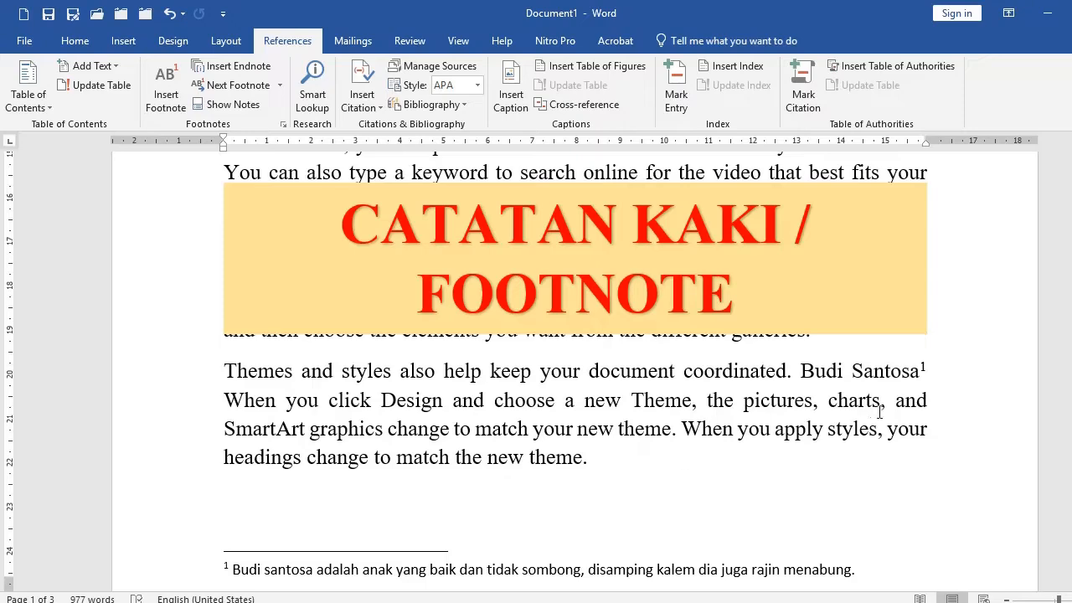
# Preview the footnote through its reference mark in the "Themes and styles" paragraph
pyautogui.scroll(-1, 494, 523)
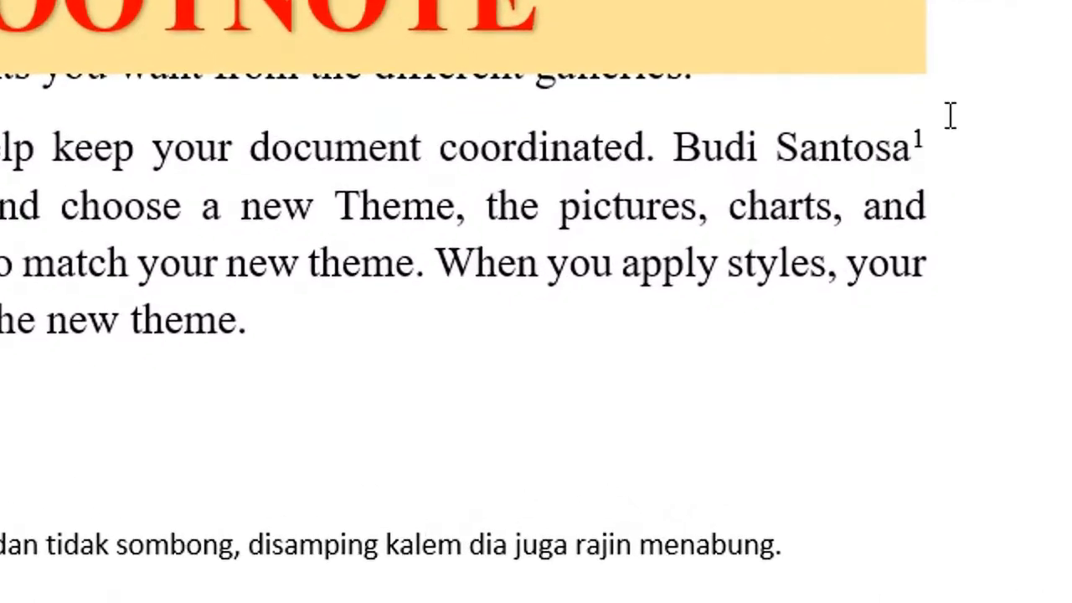
pyautogui.moveTo(923, 142)
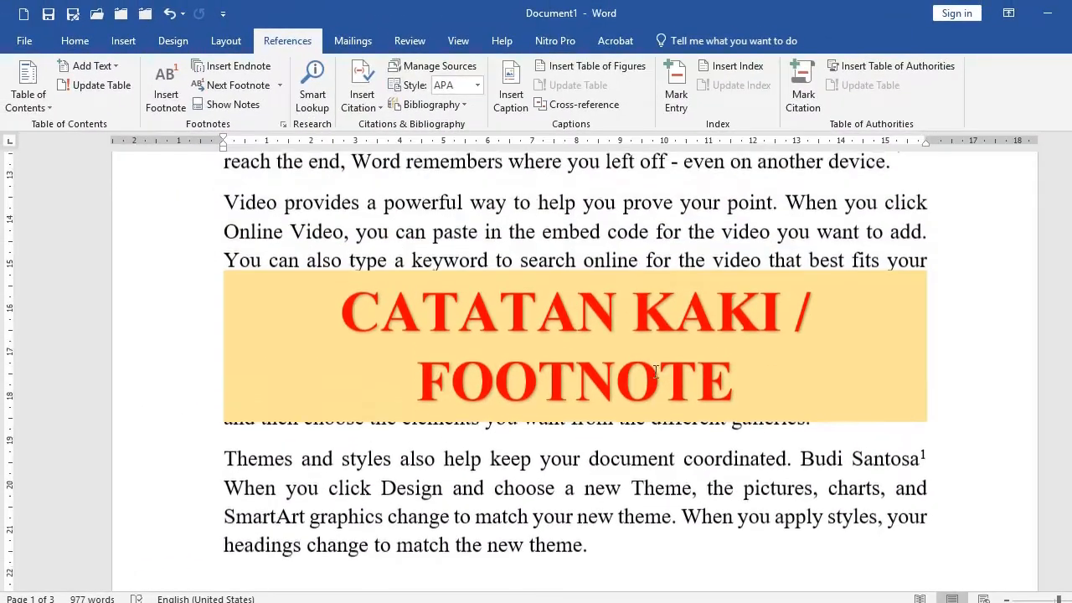
pyautogui.scroll(1, 655, 372)
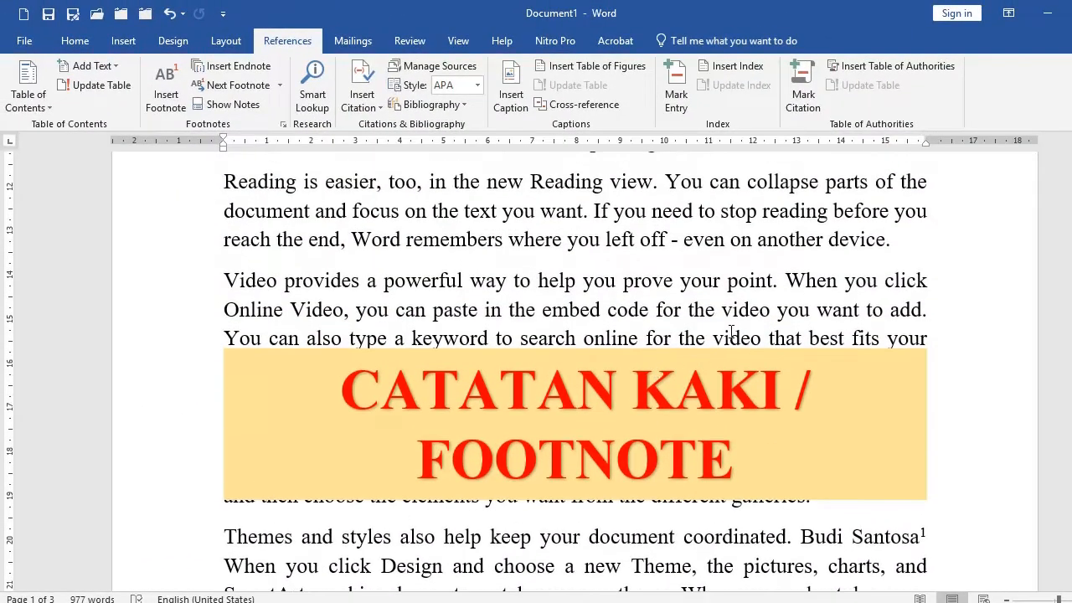
# Insert a footnote after "Word" in the first page's "Reading is easier" paragraph, with the text "Word adalah dunia"
pyautogui.scroll(1, 731, 330)
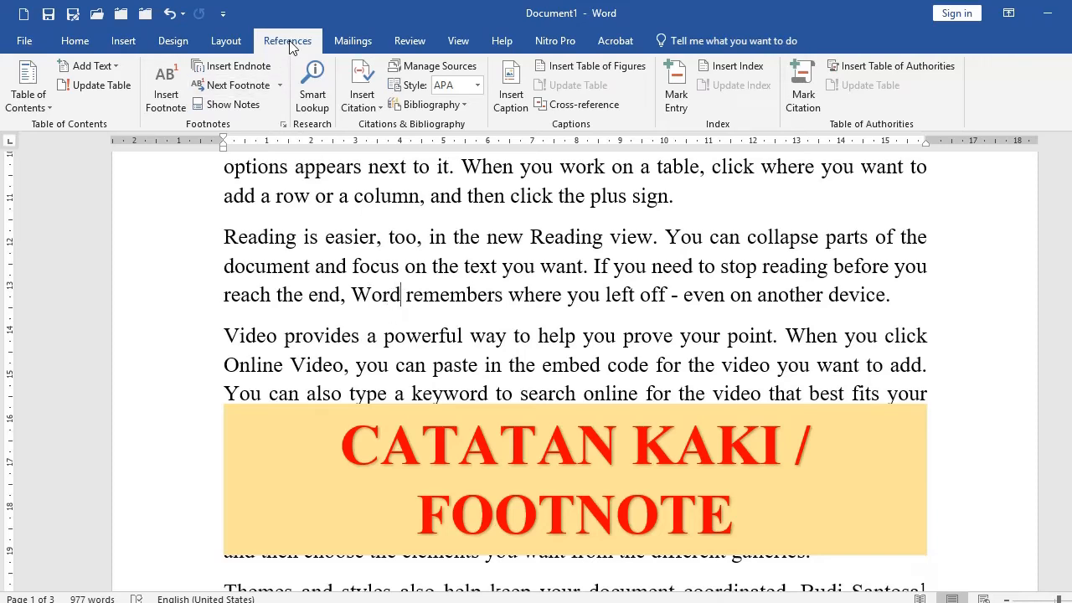
pyautogui.click(165, 99)
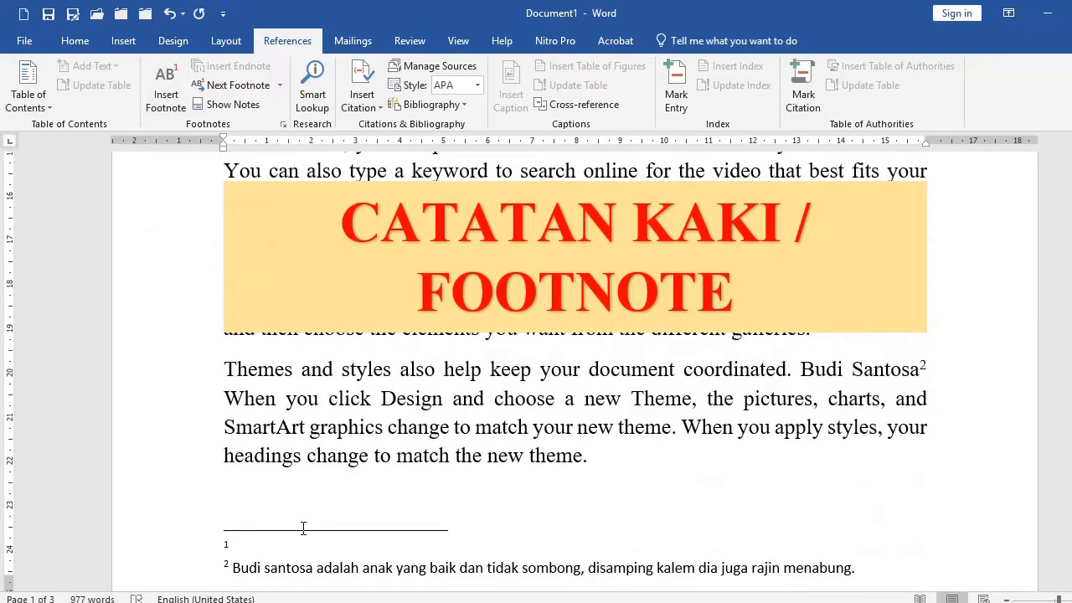
pyautogui.scroll(3, 450, 456)
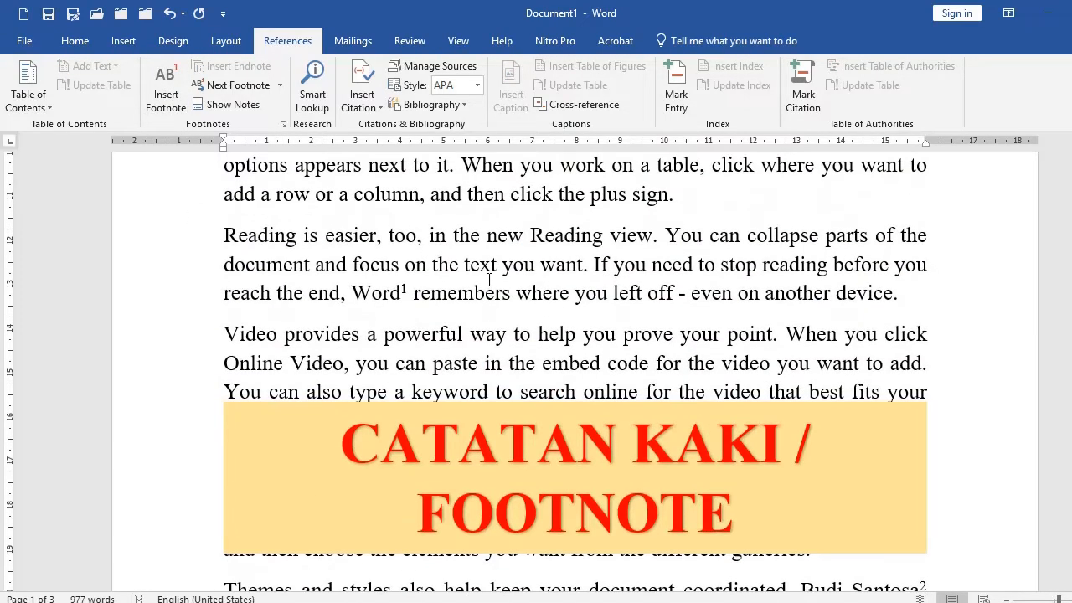
pyautogui.scroll(-6, 449, 457)
pyautogui.click(244, 387)
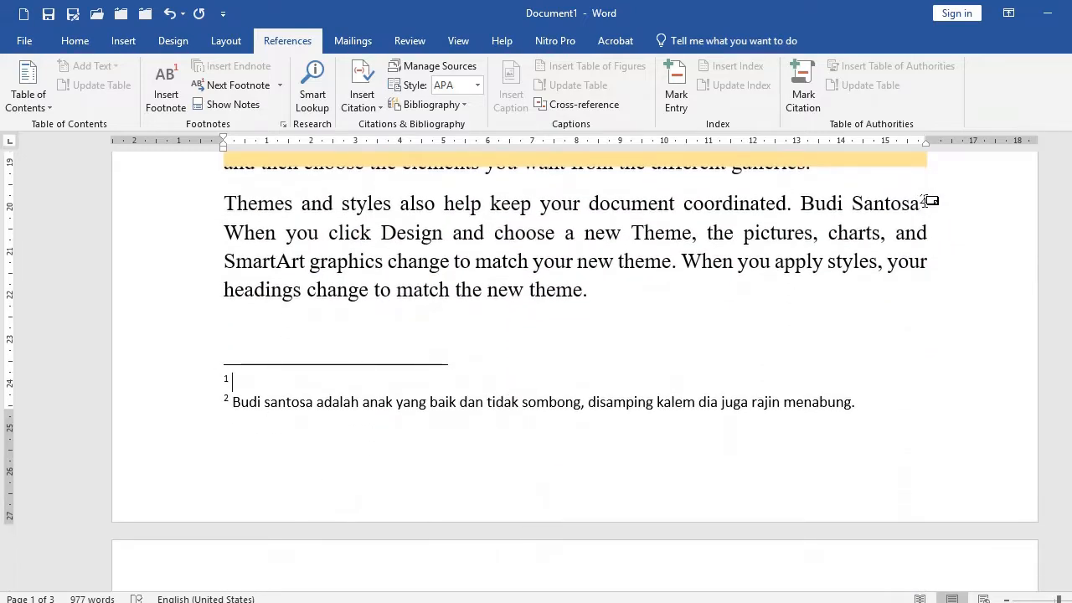
pyautogui.moveTo(931, 199)
pyautogui.write('Word adalah dunia')
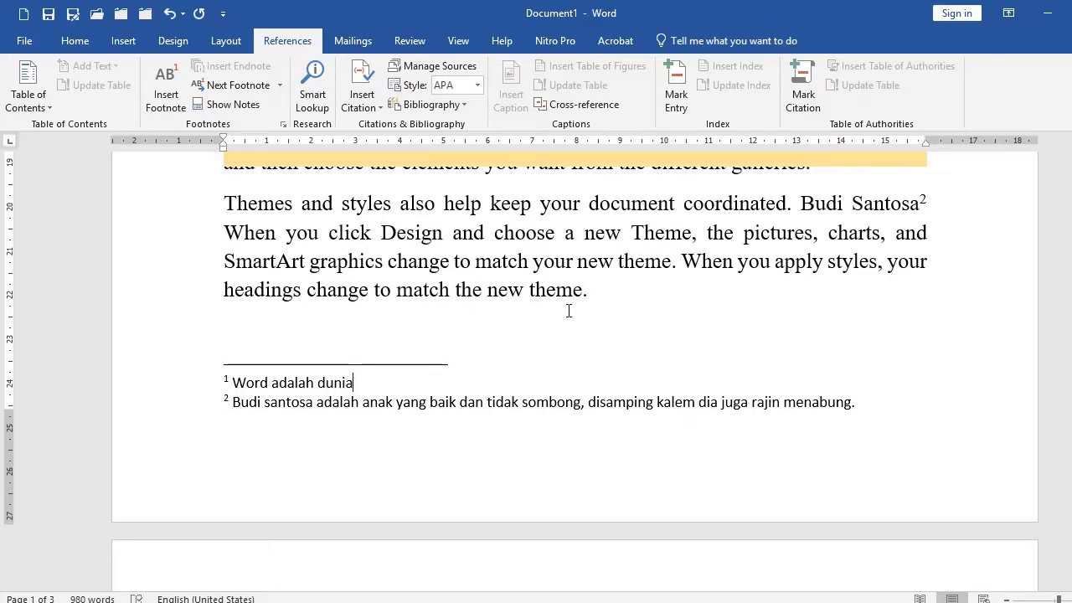
# Review the reference marks in the first page's text against the footnotes at the foot of that page
pyautogui.scroll(10, 539, 312)
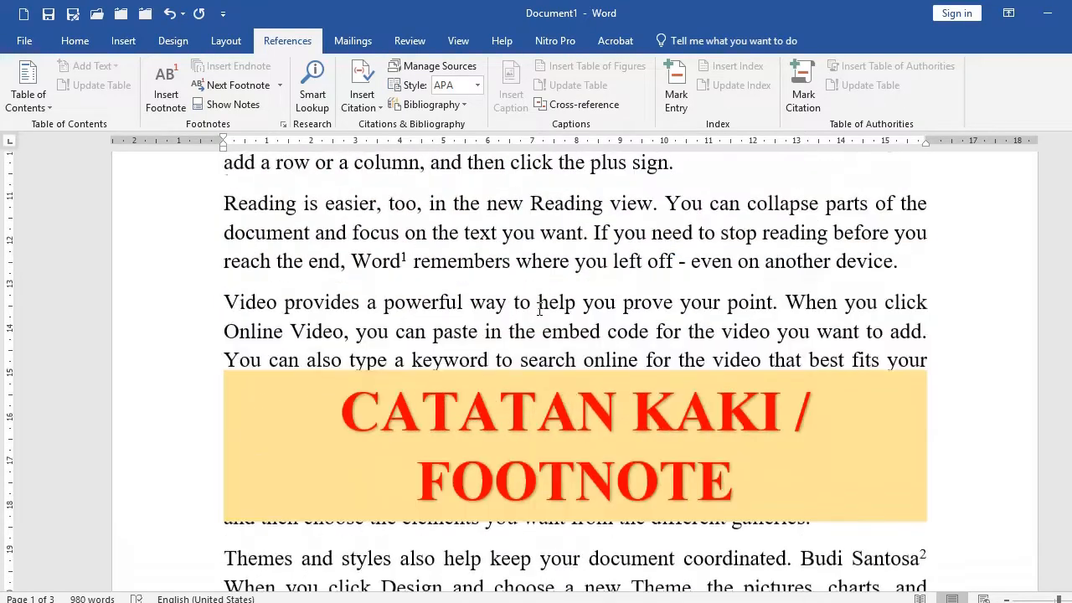
pyautogui.scroll(1, 586, 302)
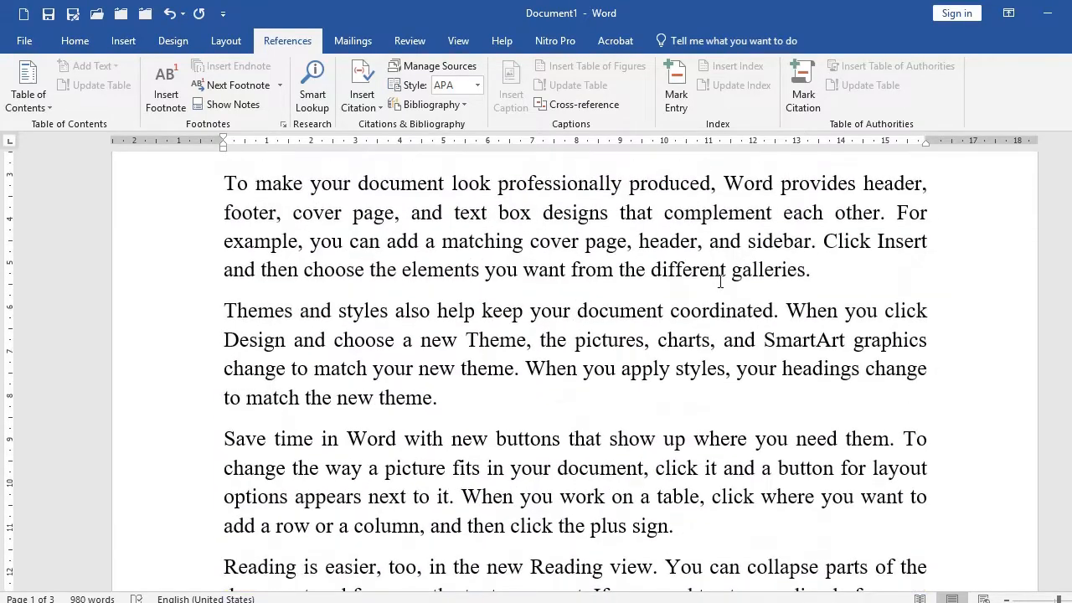
pyautogui.scroll(2, 607, 276)
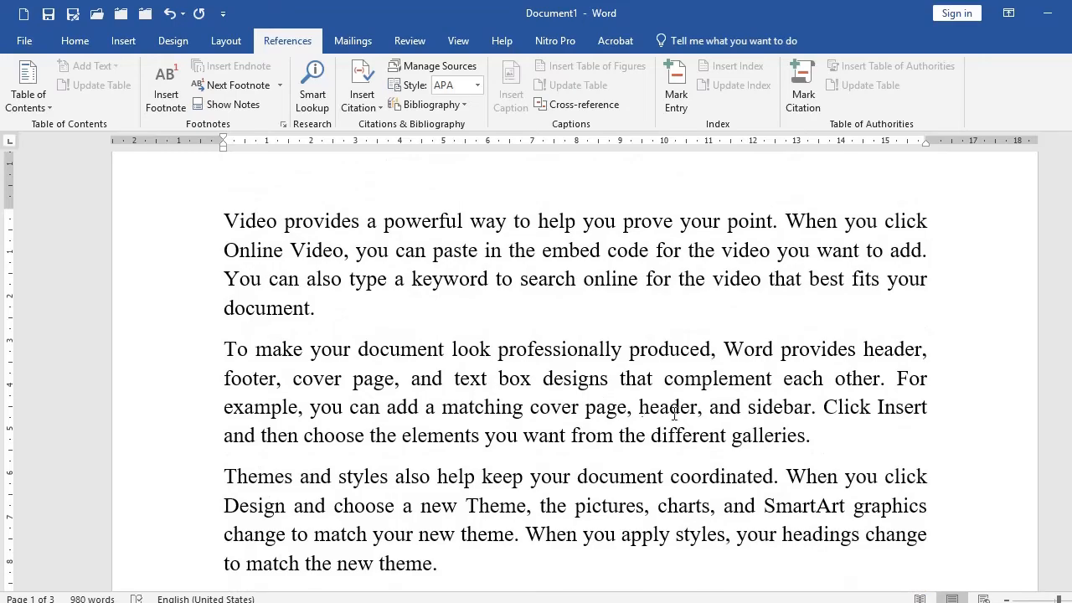
pyautogui.scroll(-5, 674, 415)
pyautogui.scroll(-3, 671, 387)
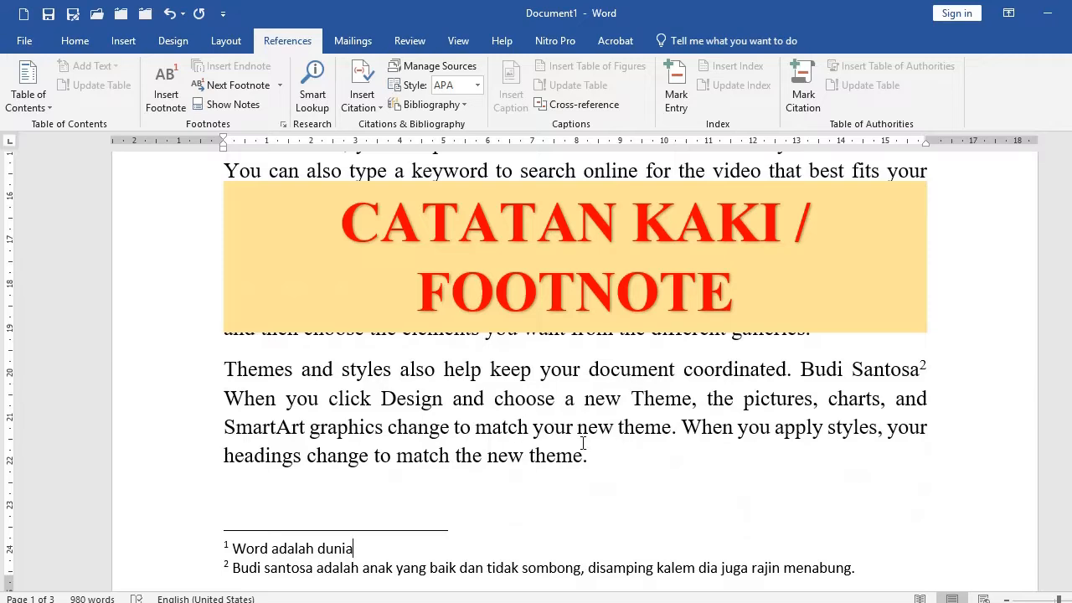
pyautogui.scroll(-1, 519, 449)
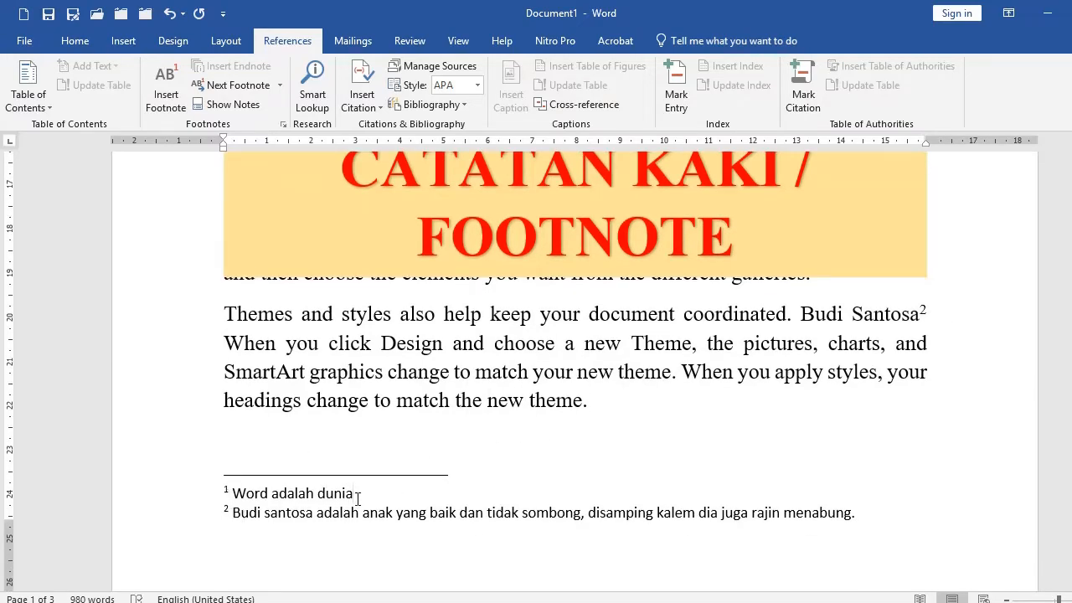
# Insert a footnote after "header" in the last paragraph of page 2, with the text "Apa yang dimaksud dengan header"
pyautogui.scroll(-10, 360, 497)
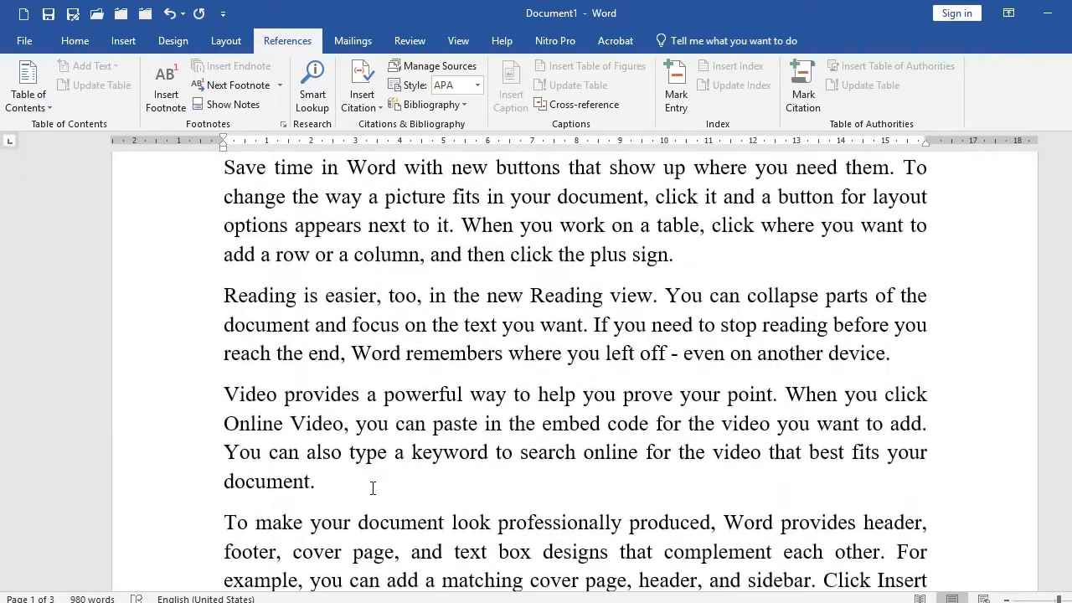
pyautogui.scroll(-1, 377, 490)
pyautogui.scroll(-6, 376, 488)
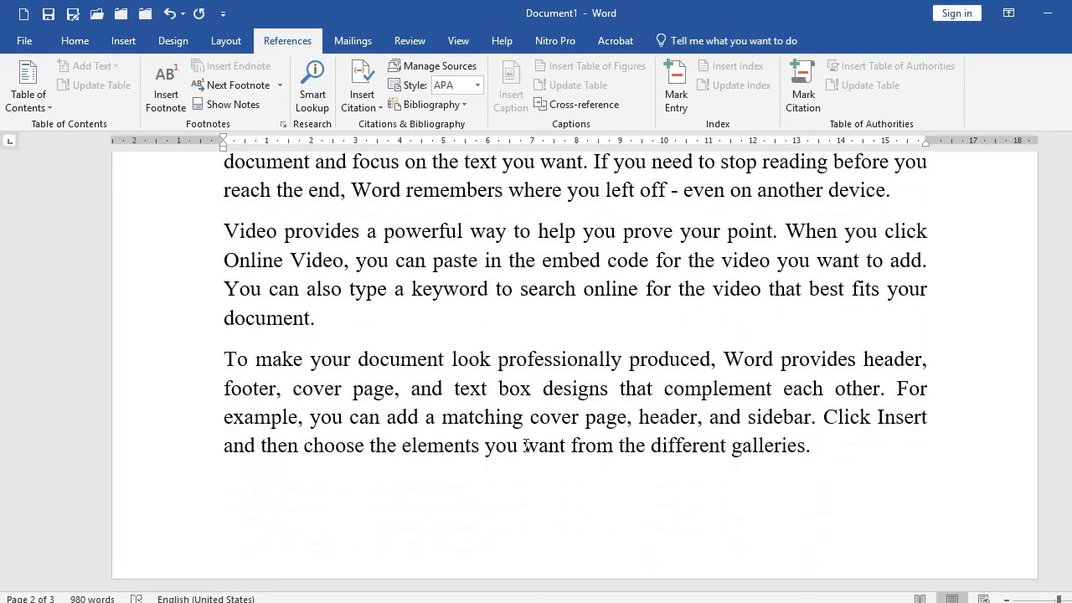
pyautogui.scroll(-1, 518, 376)
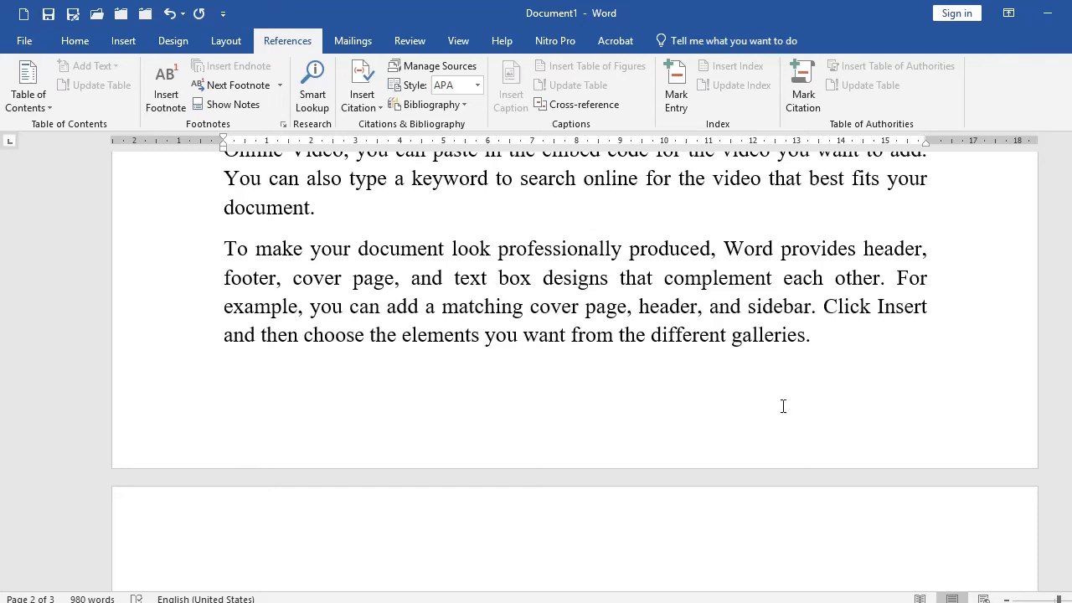
pyautogui.click(923, 254)
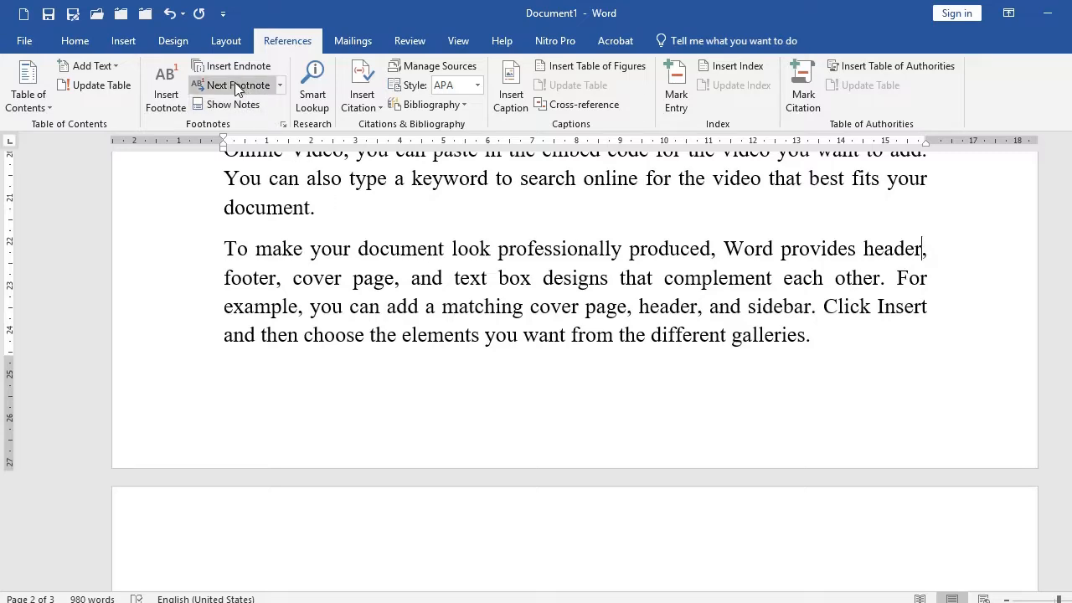
pyautogui.click(166, 102)
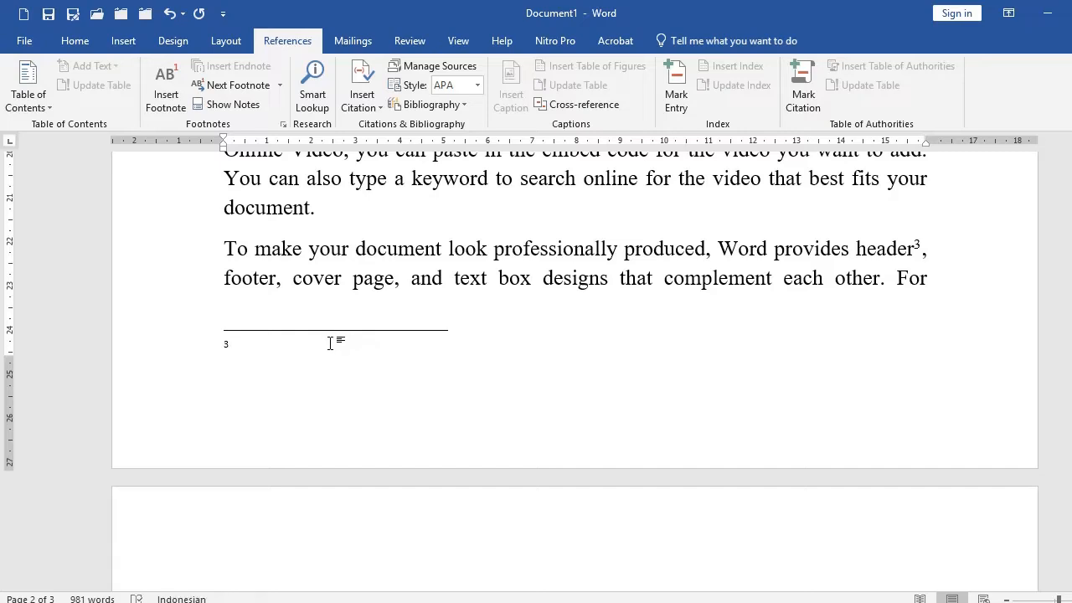
pyautogui.write('Apa yang dimaksud dengan')
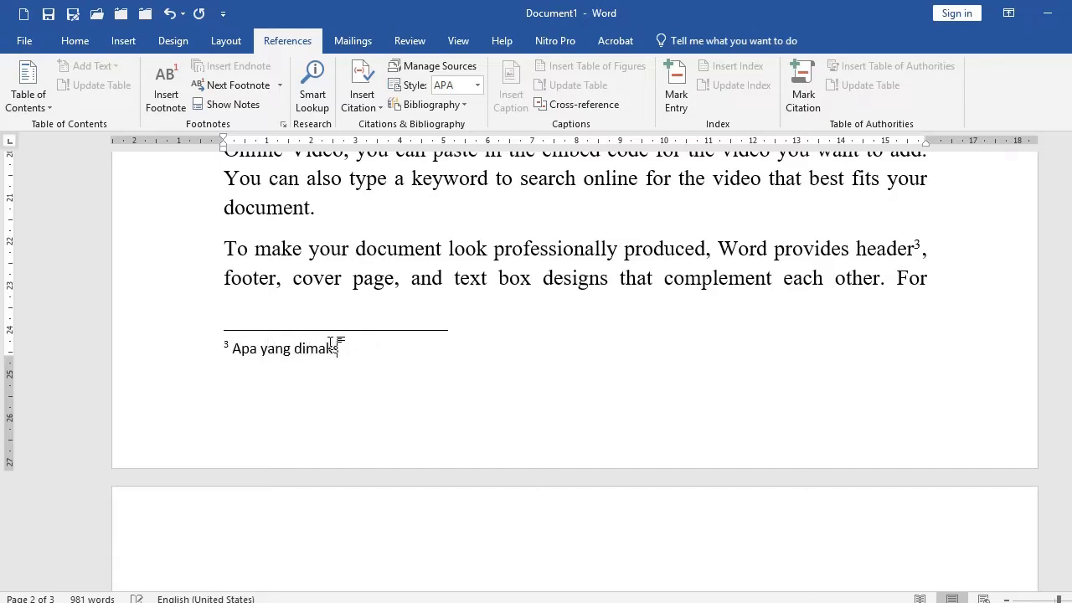
pyautogui.write(' header')
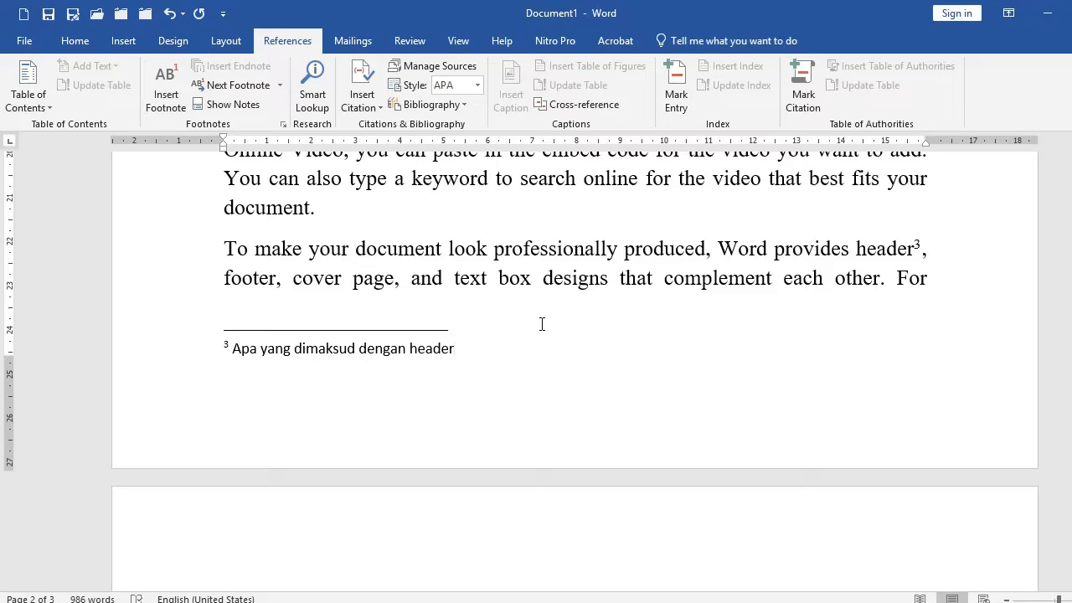
# Insert an endnote after "document" at the end of page 2's last "Video provides" paragraph, reading "Fotnote adalah catatan kaki"
pyautogui.click(483, 270)
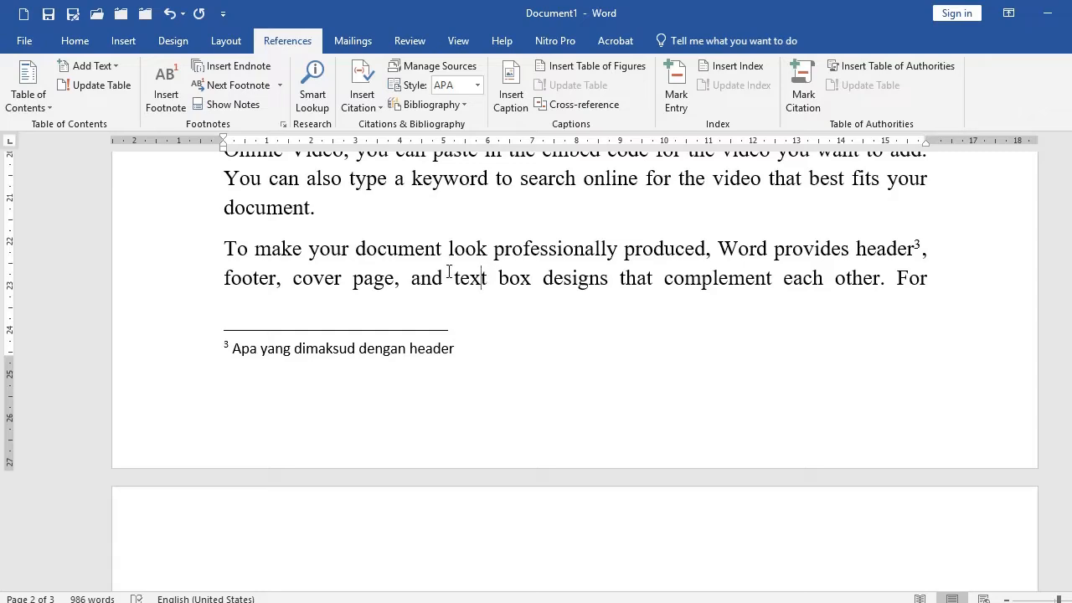
pyautogui.scroll(2, 401, 268)
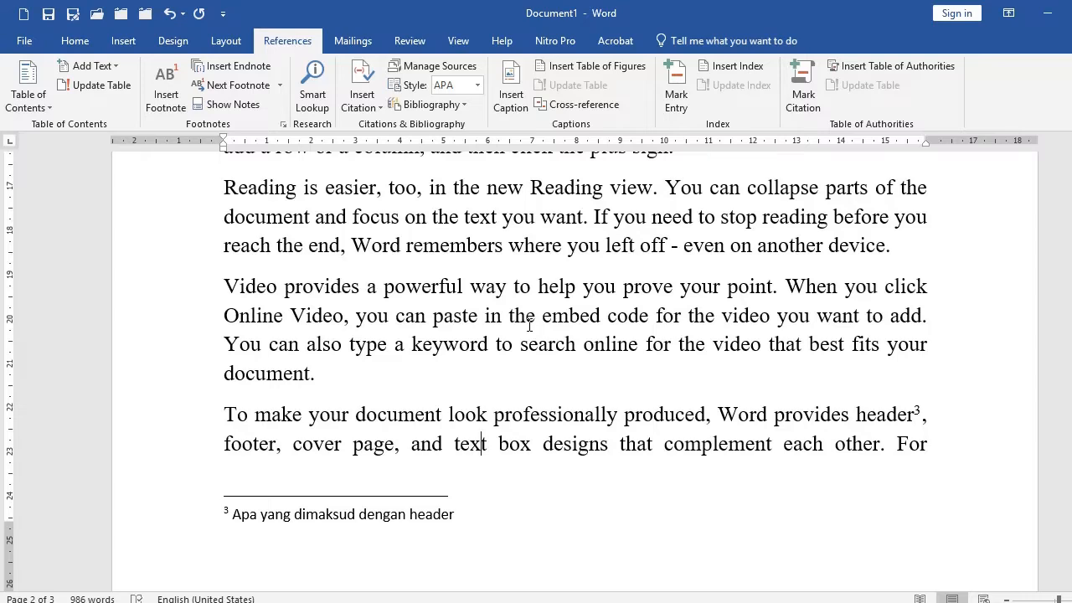
pyautogui.scroll(-2, 484, 334)
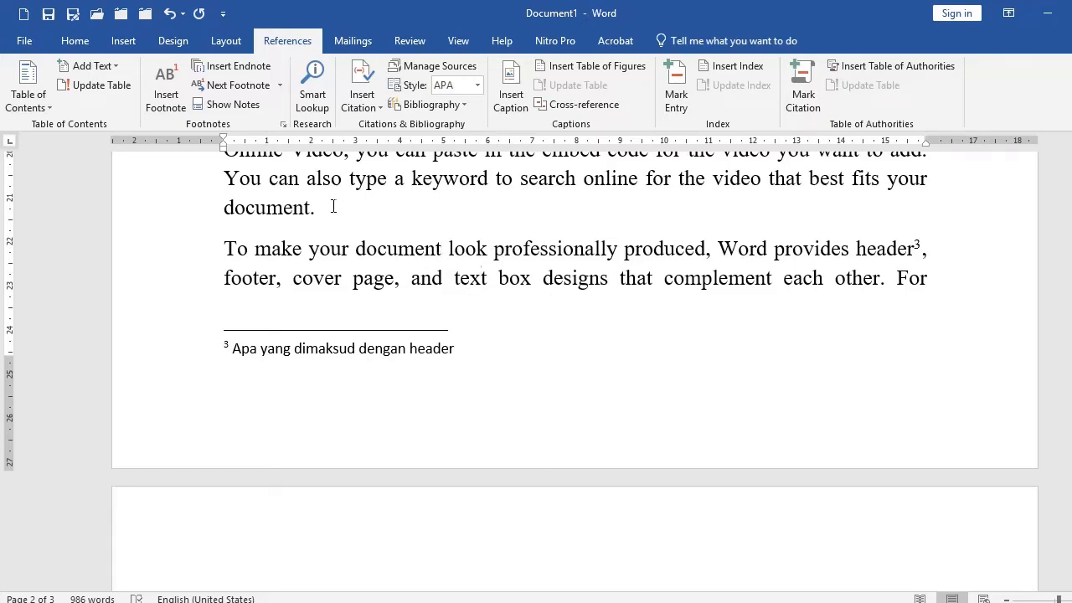
pyautogui.click(308, 209)
pyautogui.press('Right')
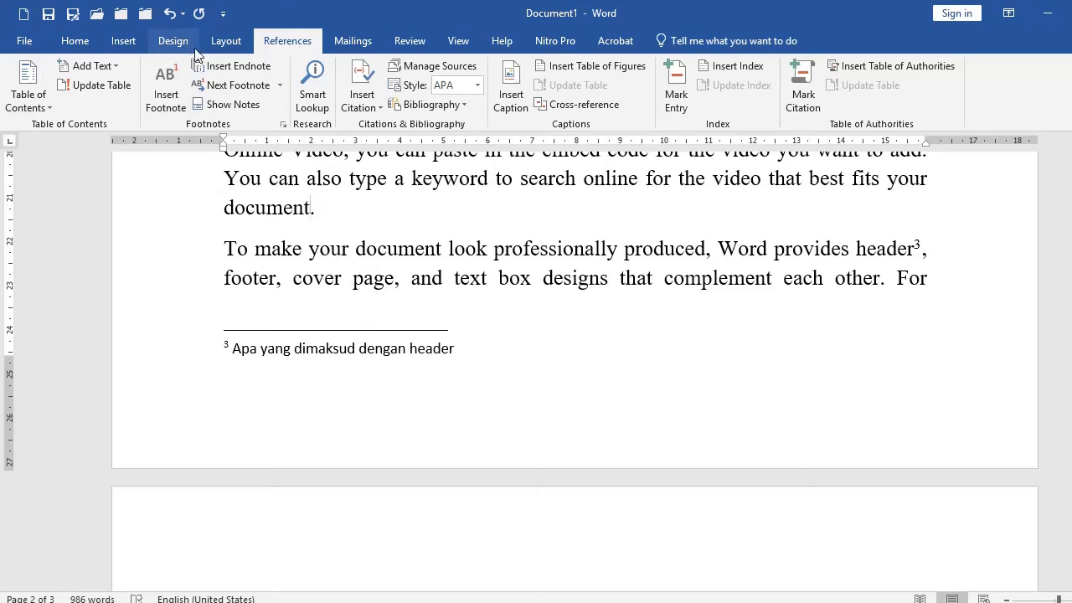
pyautogui.click(230, 67)
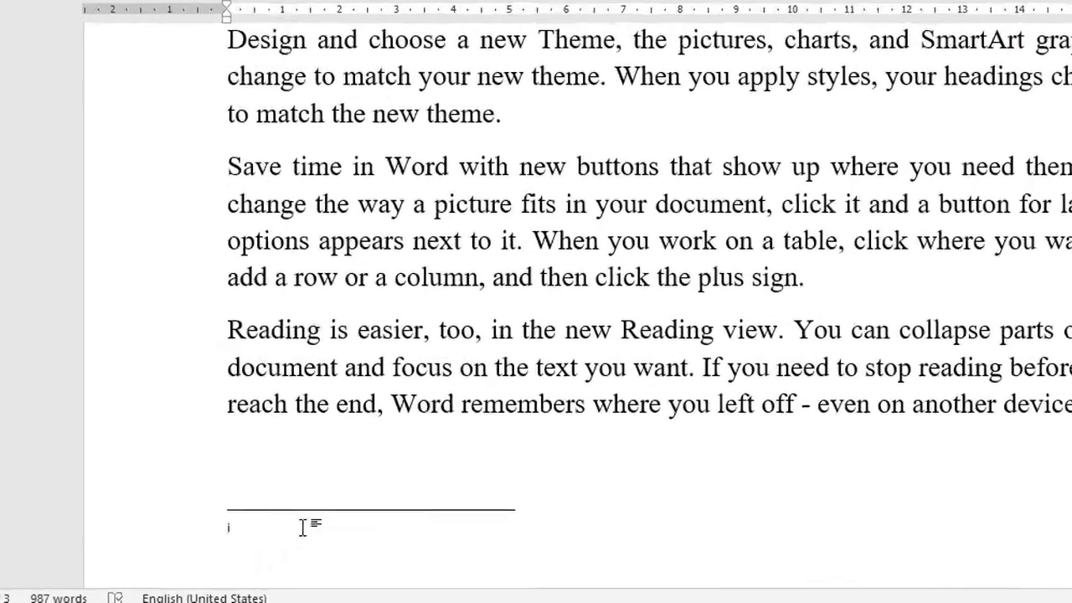
pyautogui.write('fot')
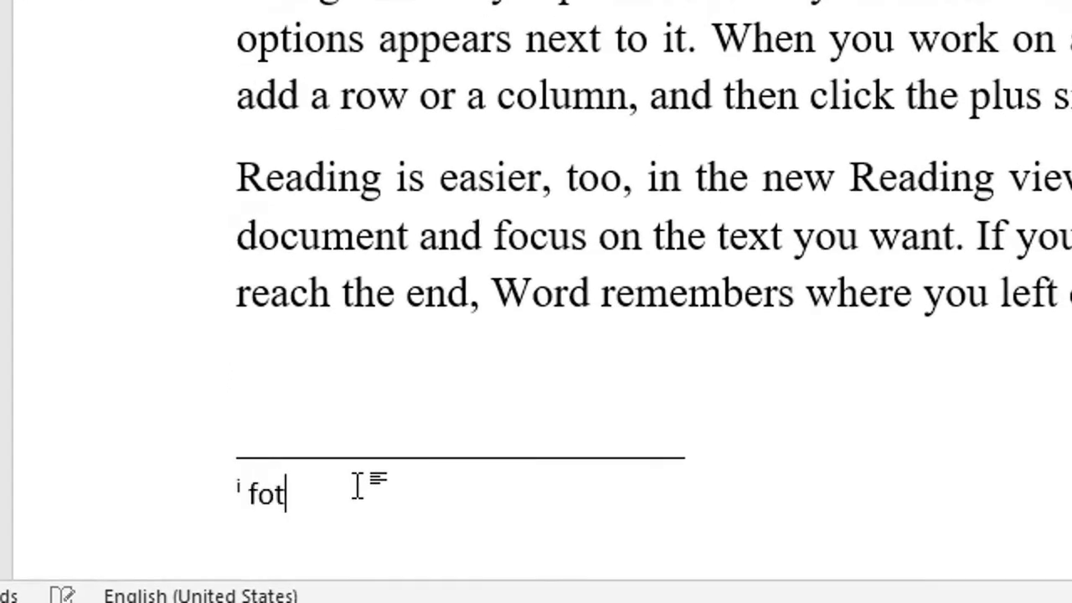
pyautogui.write('note adalah catat')
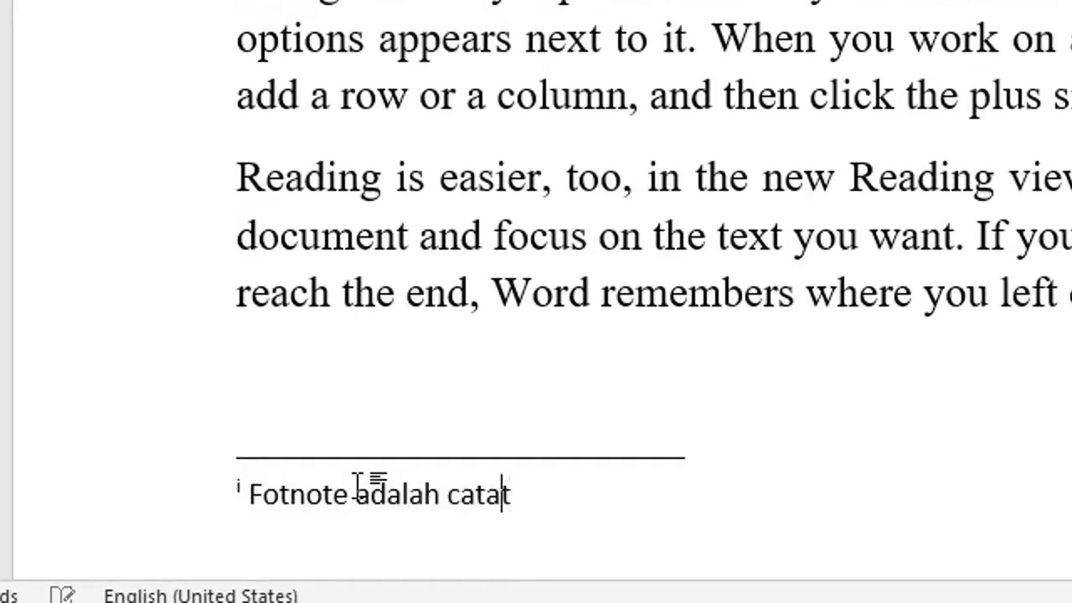
pyautogui.write('an kaki')
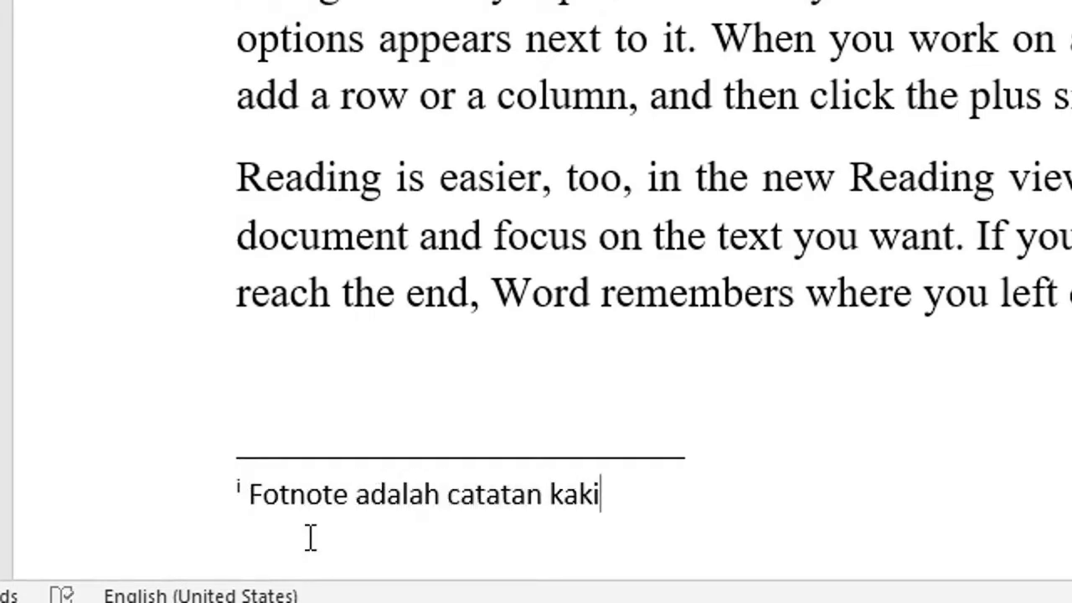
# Insert an empty second endnote after "theme" at the end of the "Themes and styles" paragraph on page 3
pyautogui.scroll(-5, 545, 376)
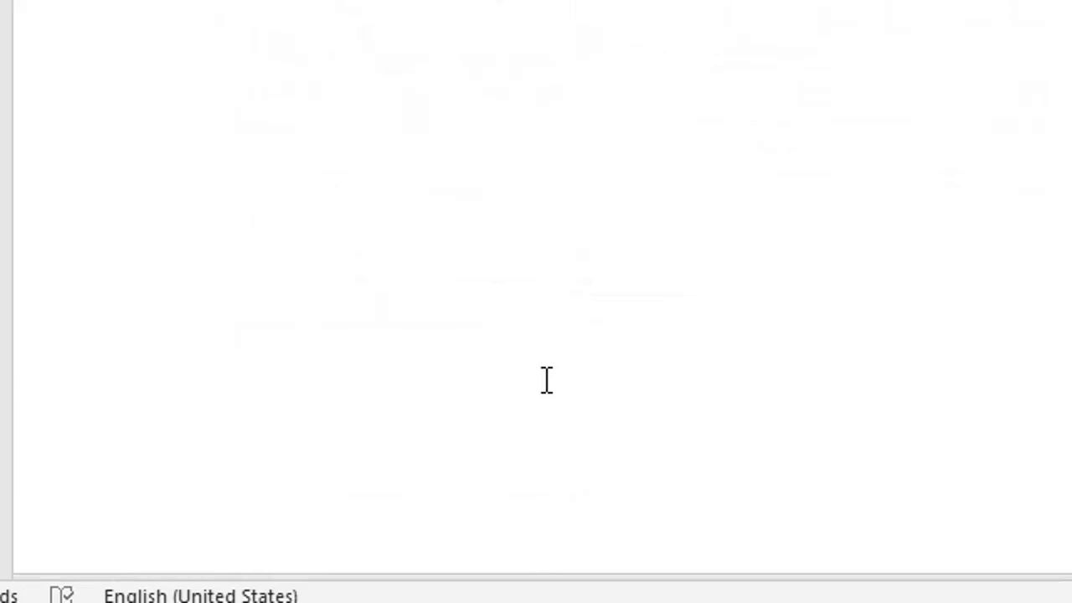
pyautogui.scroll(5, 806, 232)
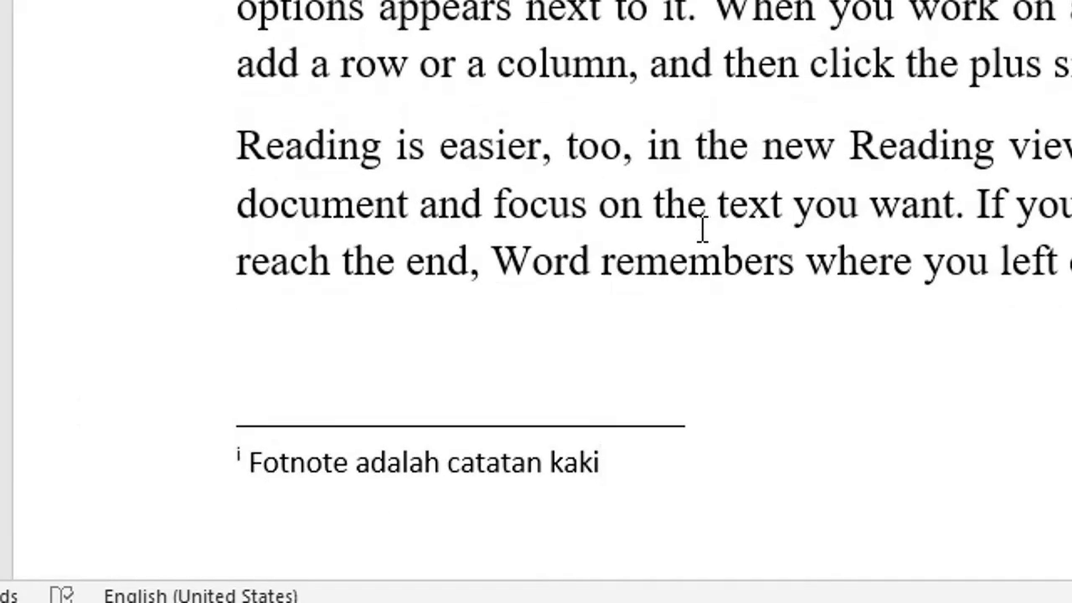
pyautogui.scroll(3, 716, 216)
pyautogui.click(652, 31)
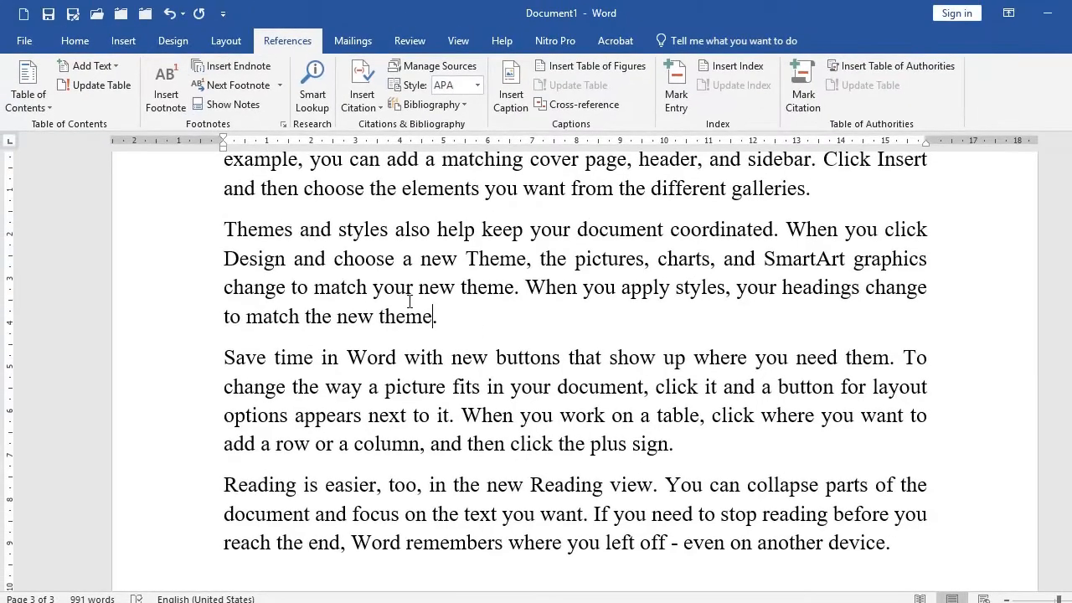
pyautogui.click(221, 66)
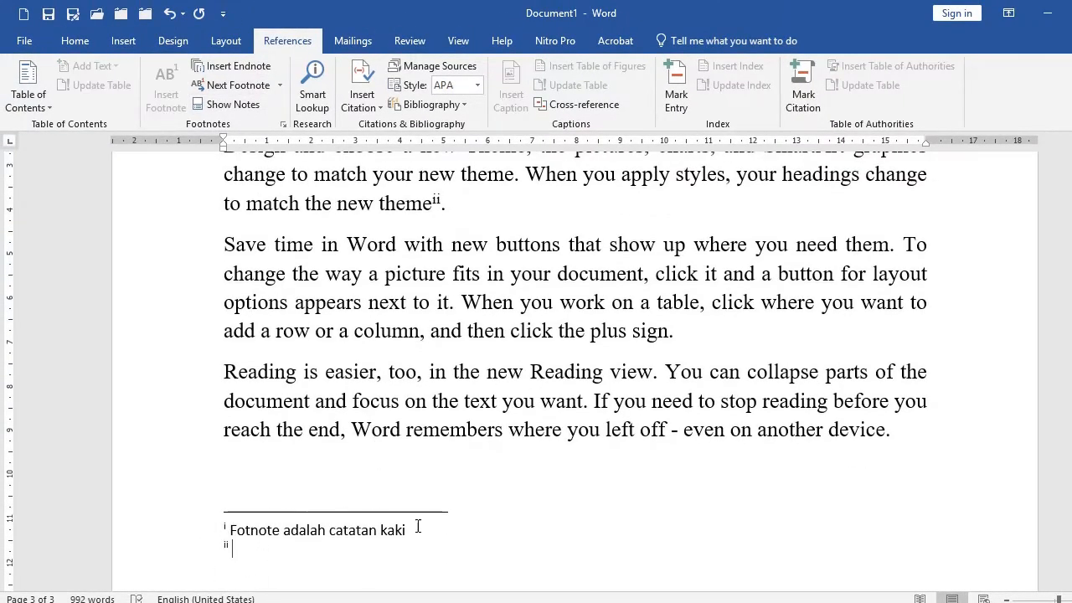
pyautogui.scroll(-3, 409, 514)
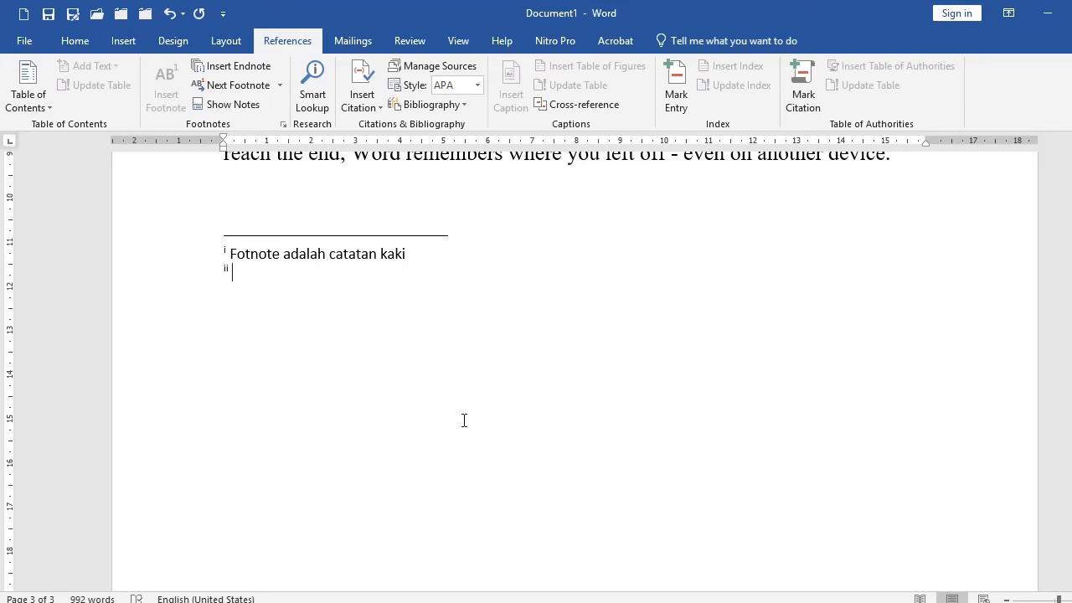
# Go back to the start of the document and look over how footnotes are placed beneath the first page
pyautogui.hotkey('ctrl', 'Home')
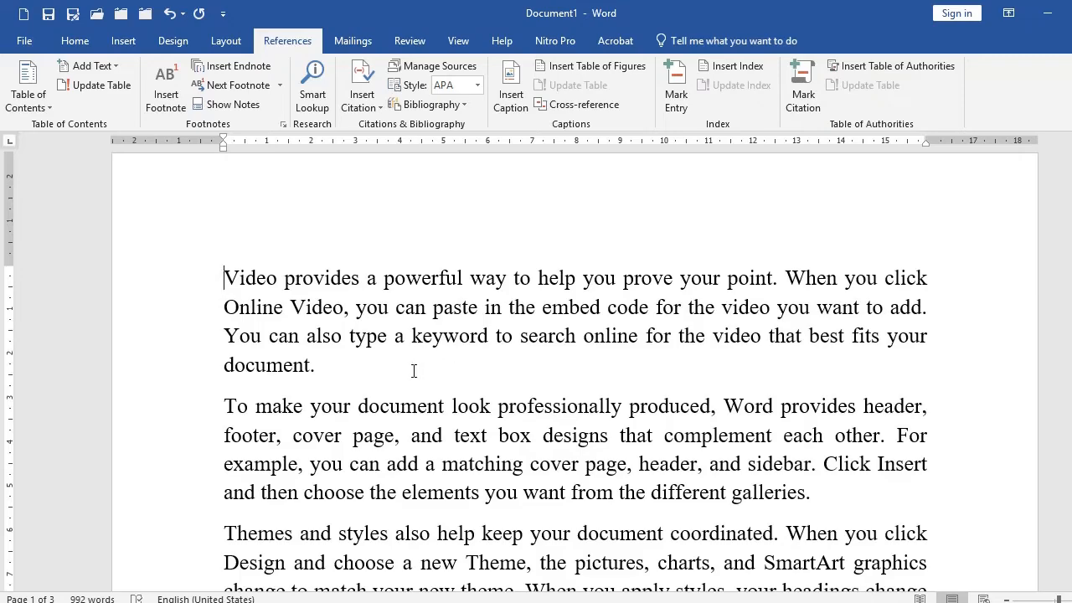
pyautogui.scroll(-10, 414, 371)
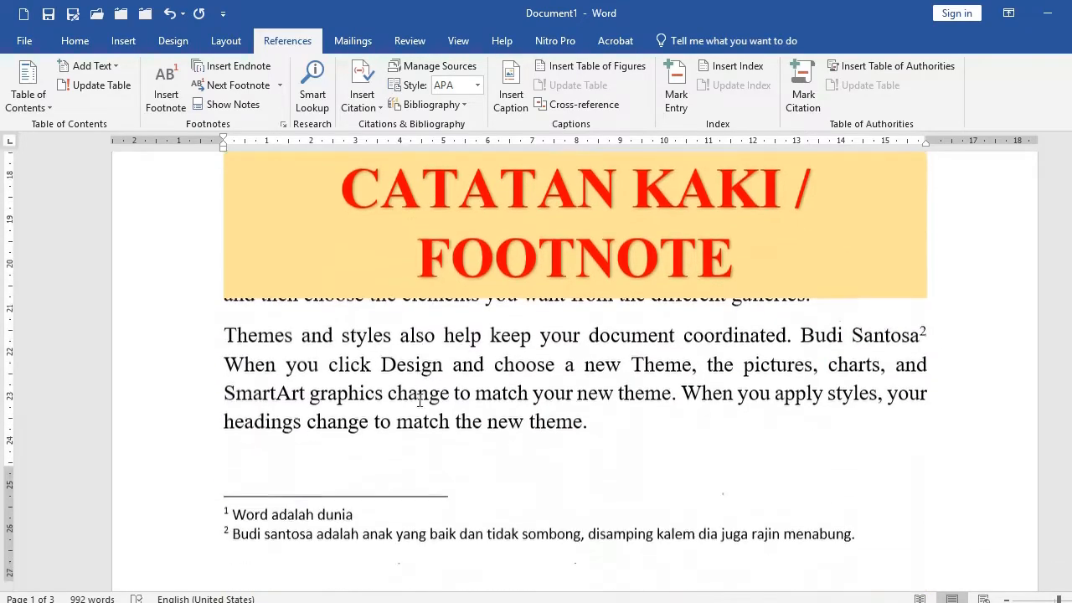
pyautogui.scroll(-2, 494, 421)
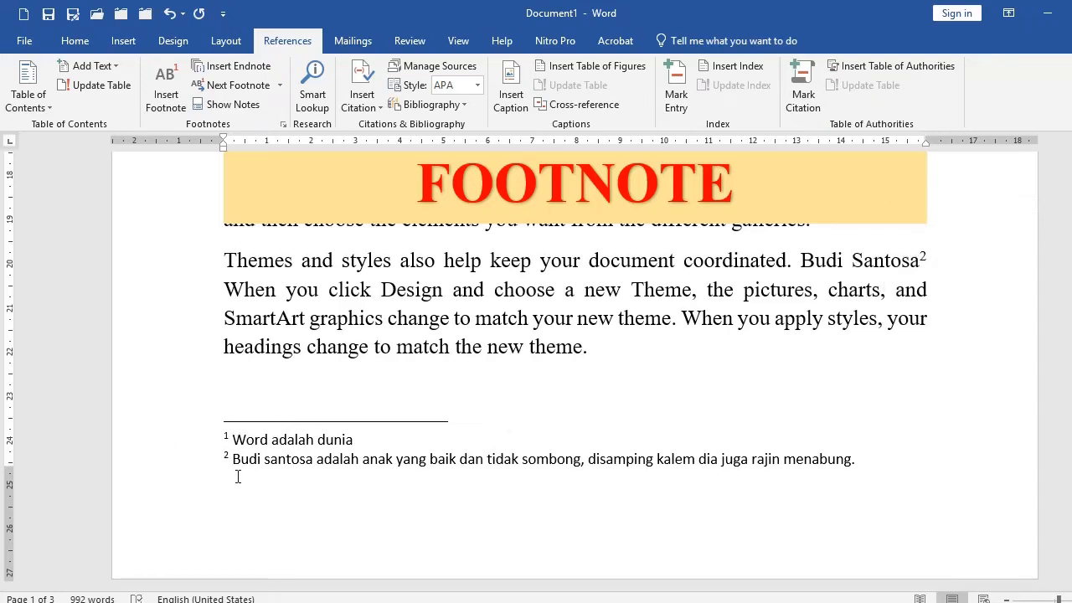
pyautogui.scroll(5, 856, 343)
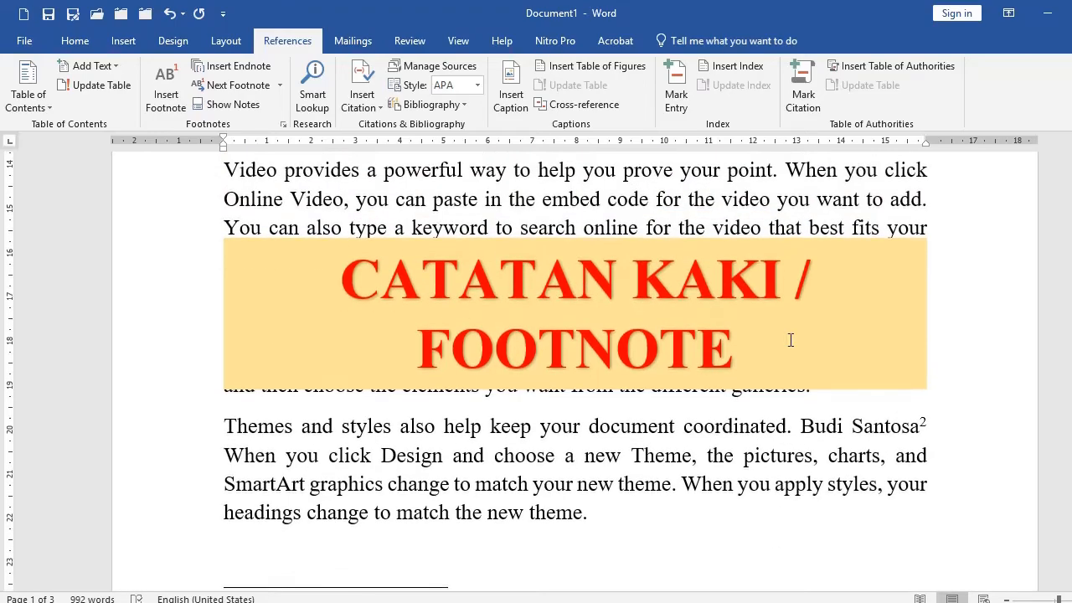
pyautogui.scroll(5, 741, 345)
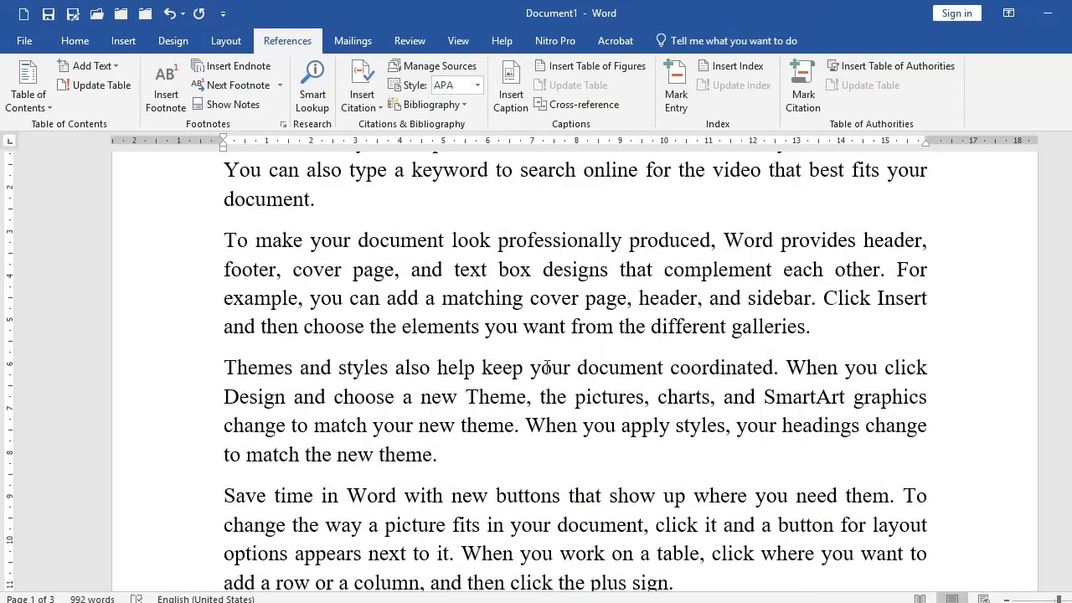
# Delete the footnote reference after "Word" in page 1's "Reading is easier" paragraph, and check the remaining footnotes on pages 1 and 2
pyautogui.scroll(2, 545, 366)
pyautogui.scroll(-3, 609, 369)
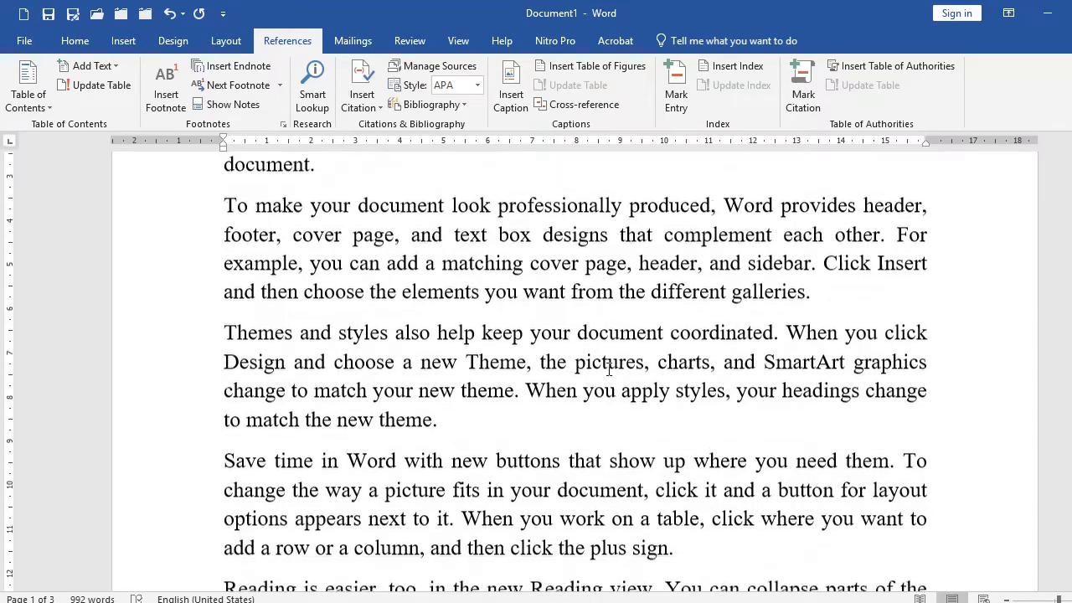
pyautogui.scroll(-3, 611, 385)
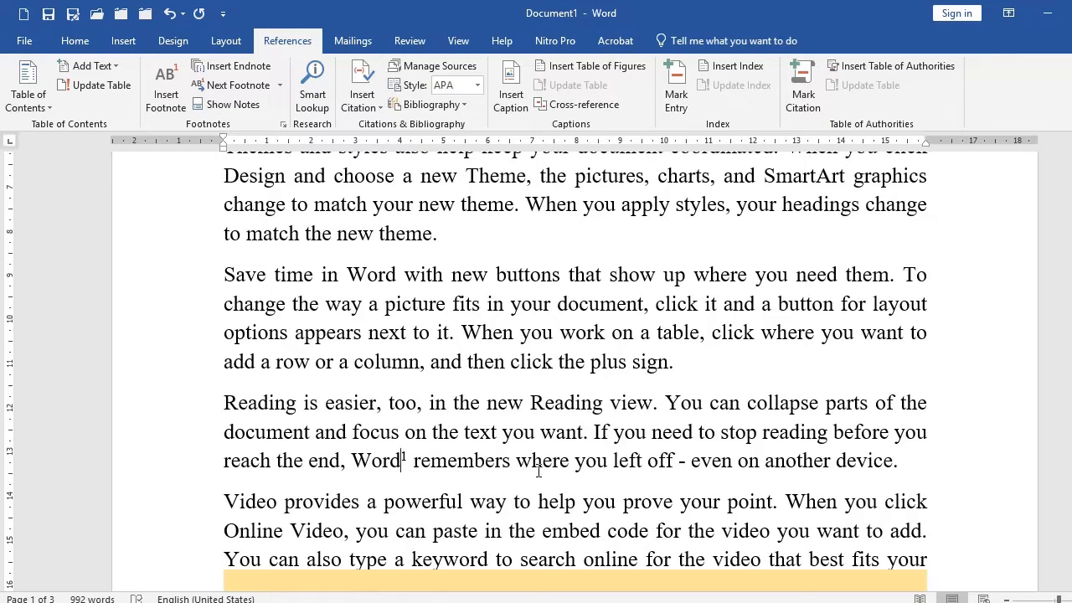
pyautogui.hotkey('shift', 'Right')
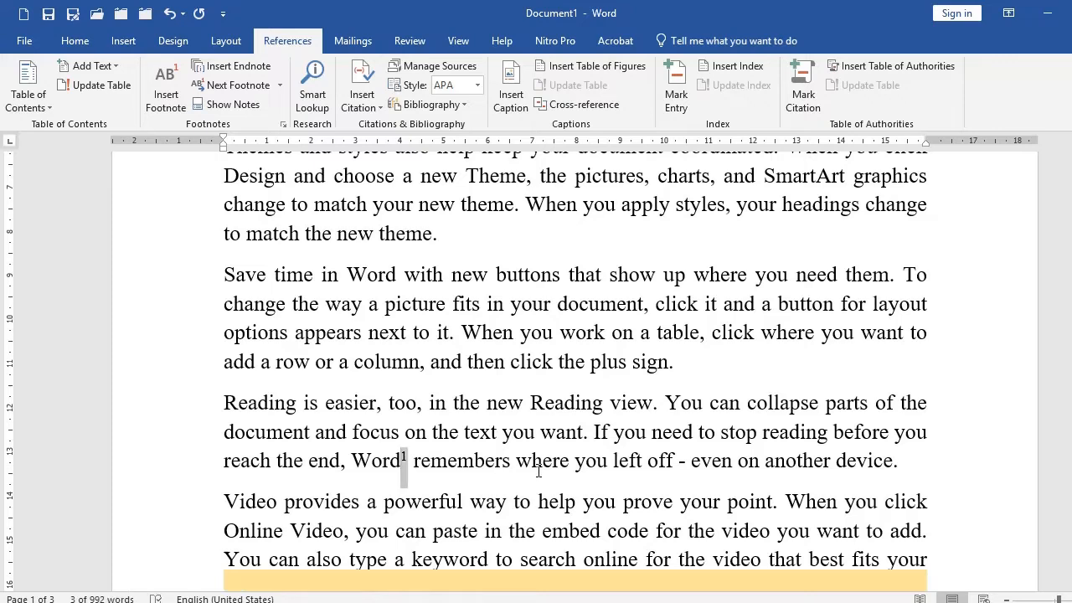
pyautogui.hotkey('shift', 'Right')
pyautogui.scroll(-5, 385, 404)
pyautogui.scroll(-3, 385, 404)
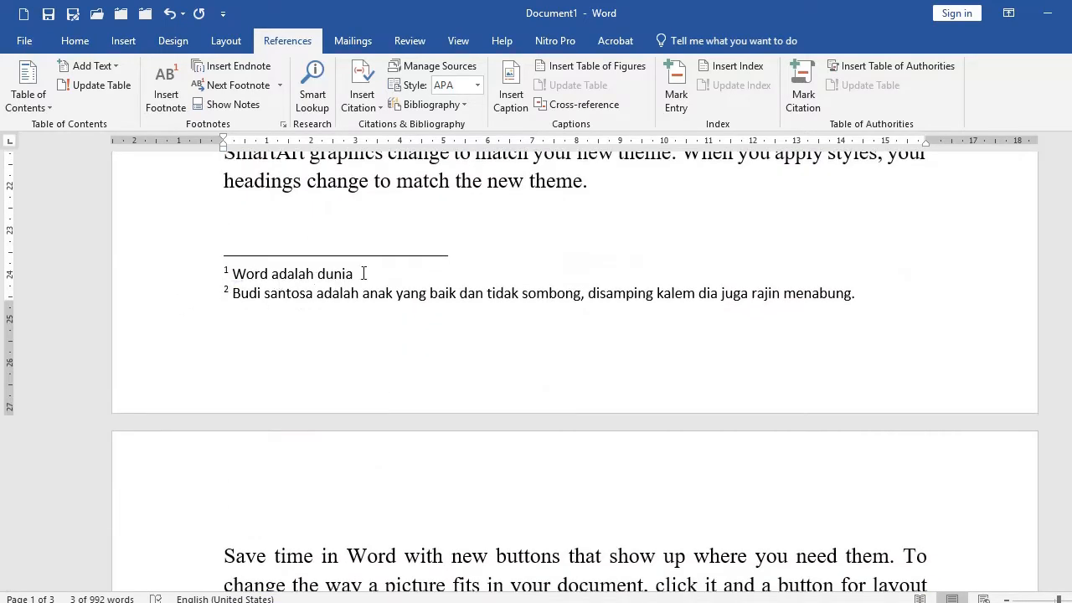
pyautogui.scroll(8, 371, 285)
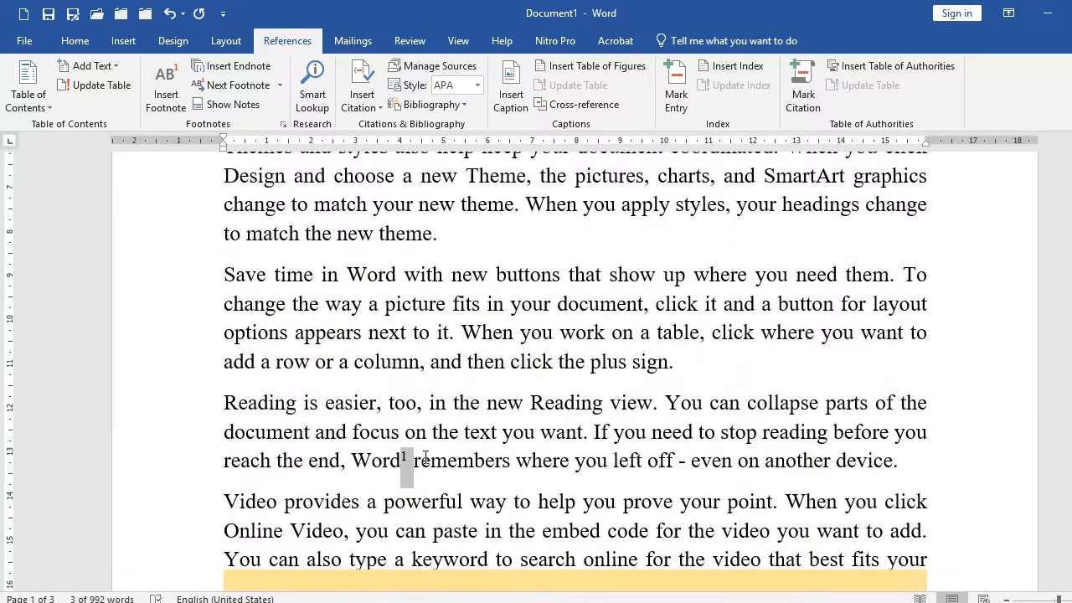
pyautogui.press('Delete')
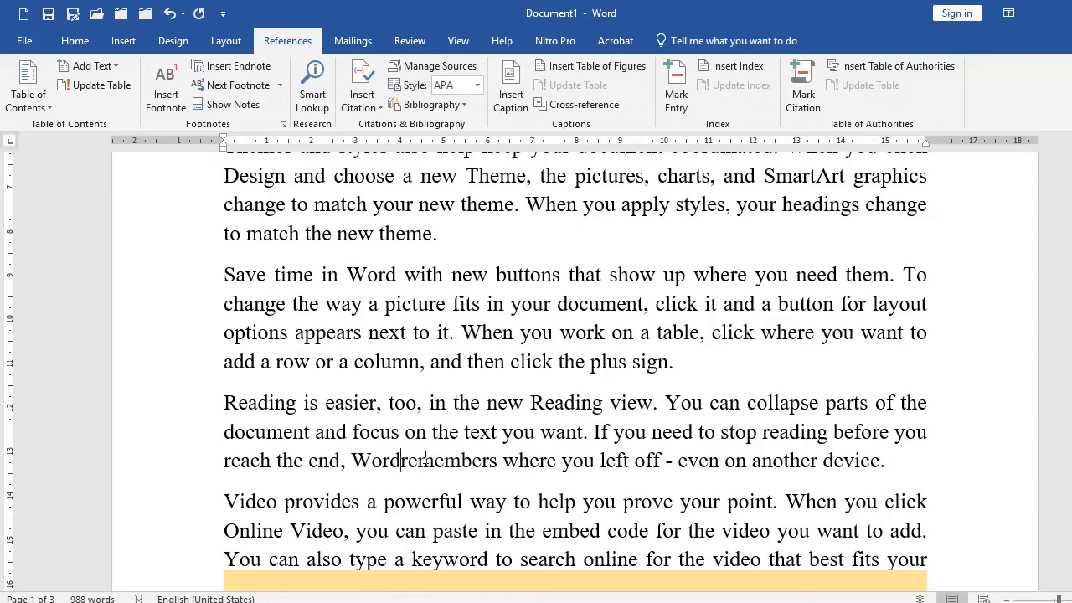
pyautogui.scroll(-6, 425, 457)
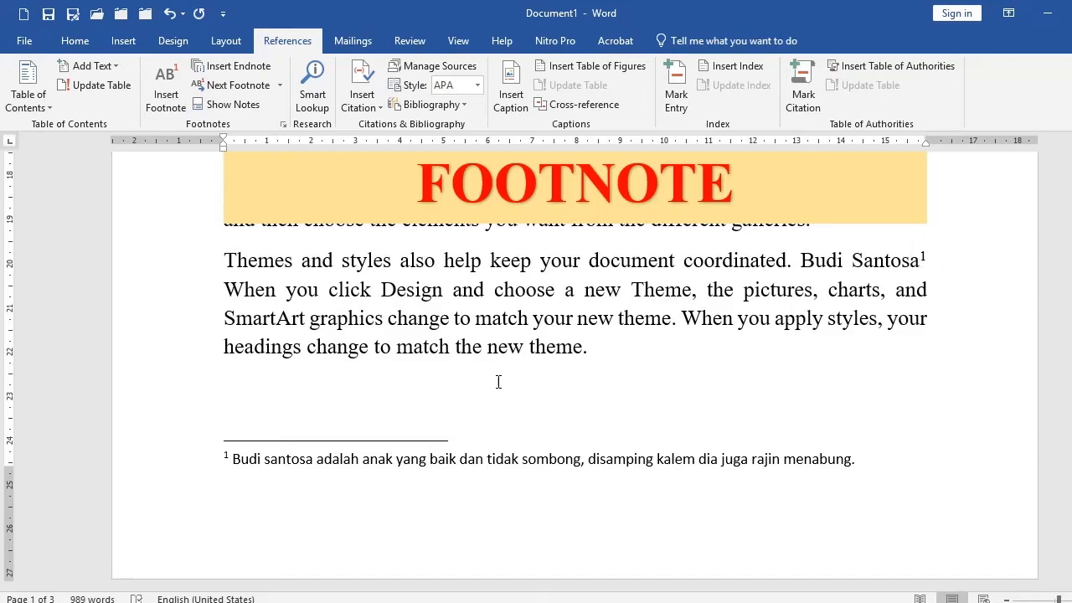
pyautogui.scroll(-15, 498, 382)
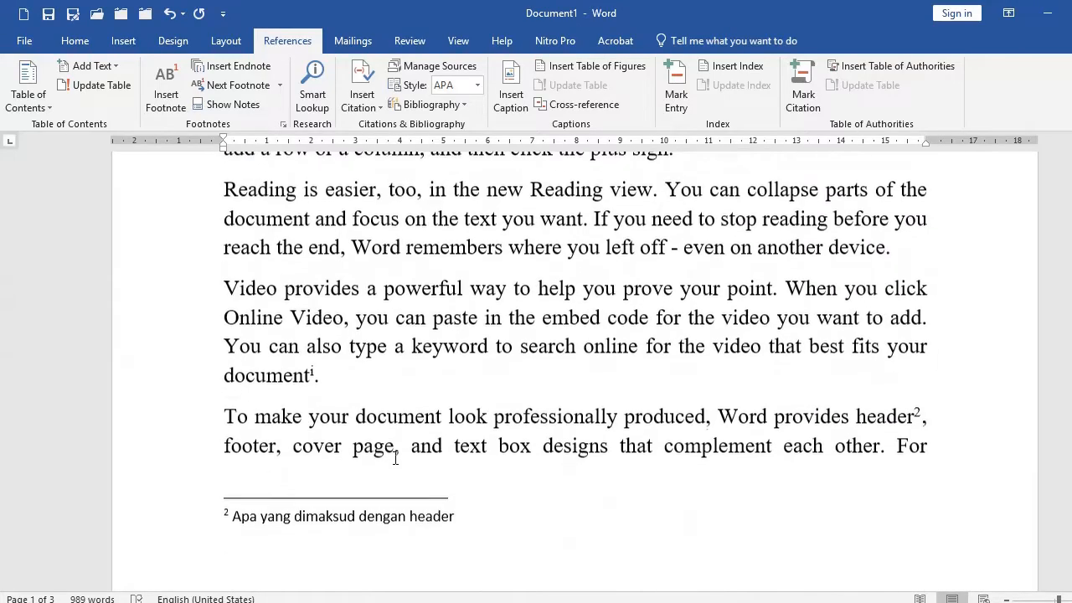